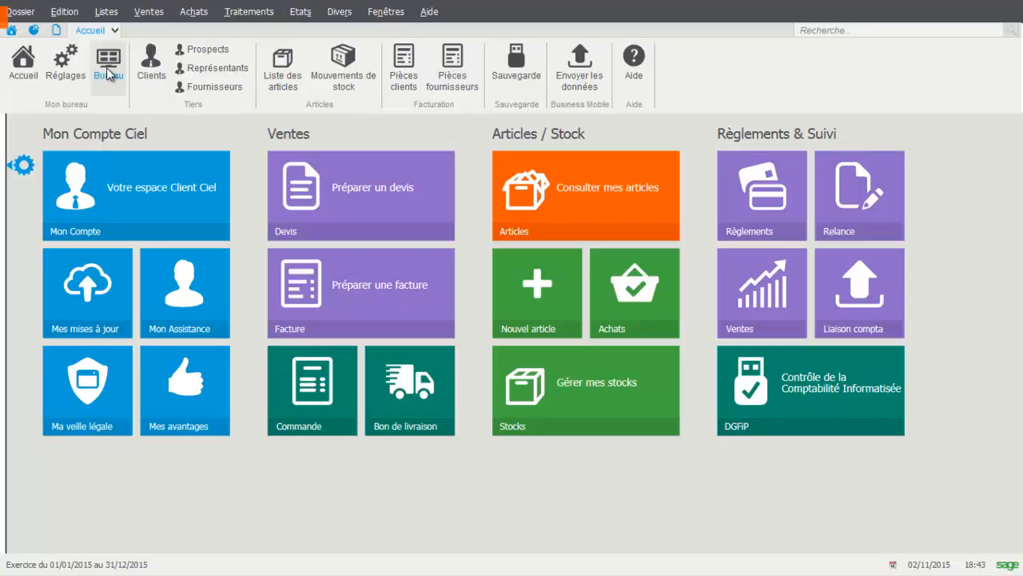
Step: Preview the Inventaire des articles report for all articles, sorted by article, with the Quantité physique column shown, and close it
left_click(304, 20)
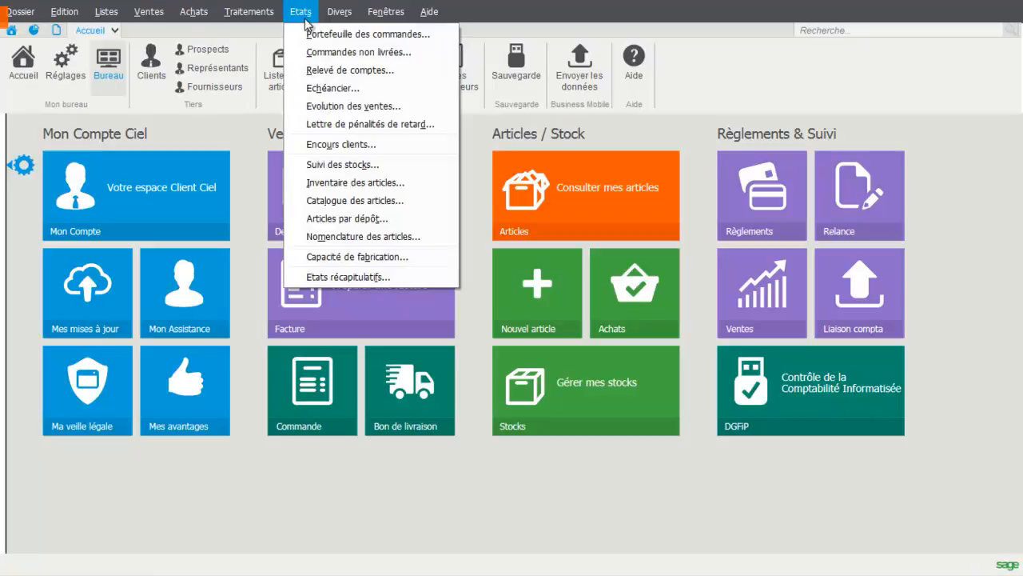
left_click(322, 183)
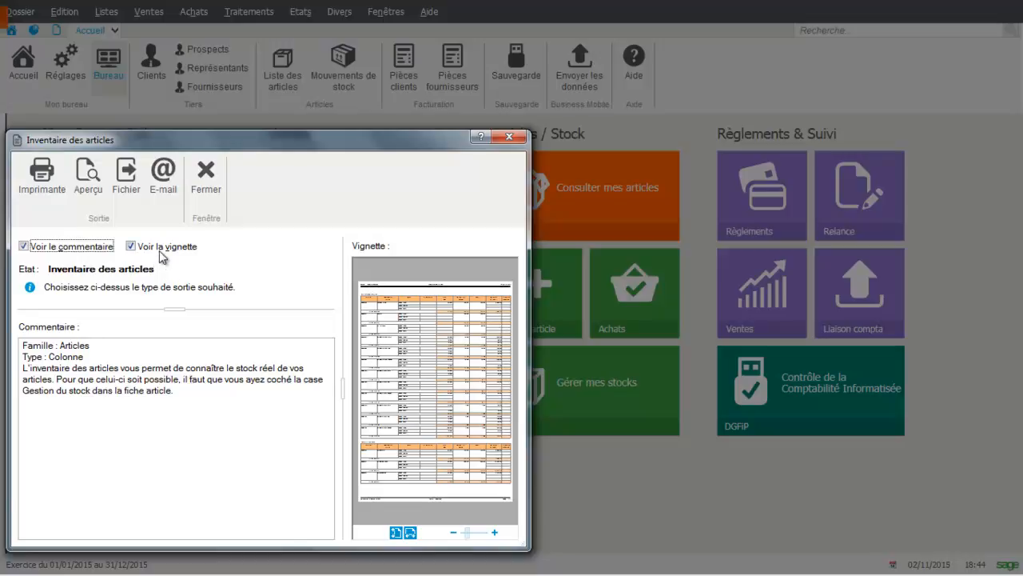
left_click(73, 175)
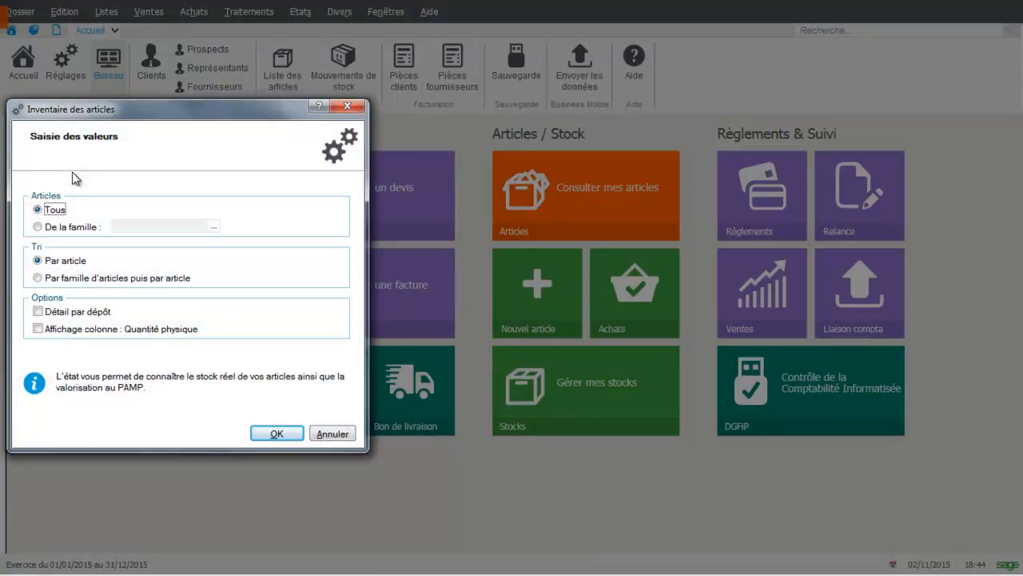
left_click(37, 330)
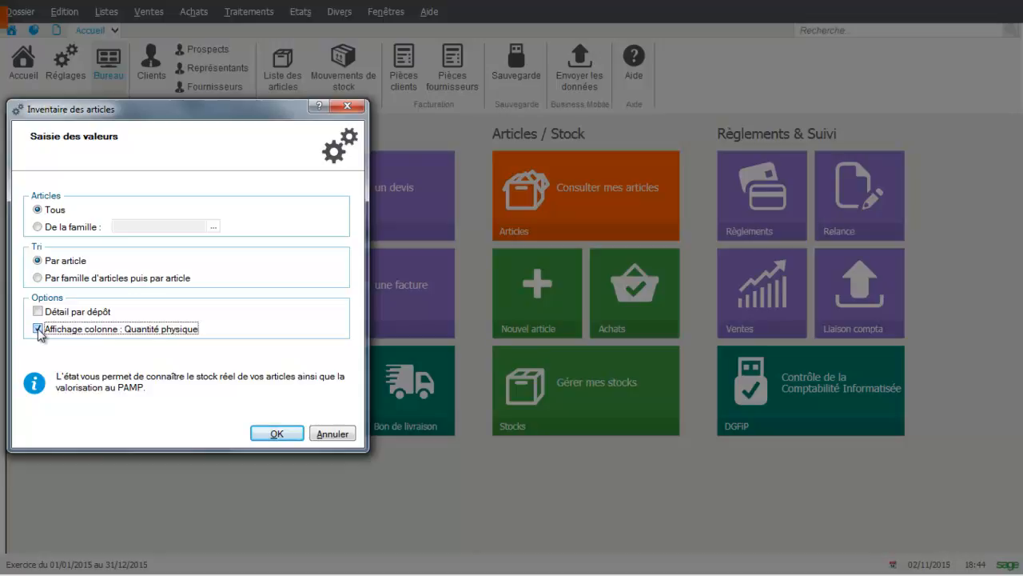
left_click(278, 432)
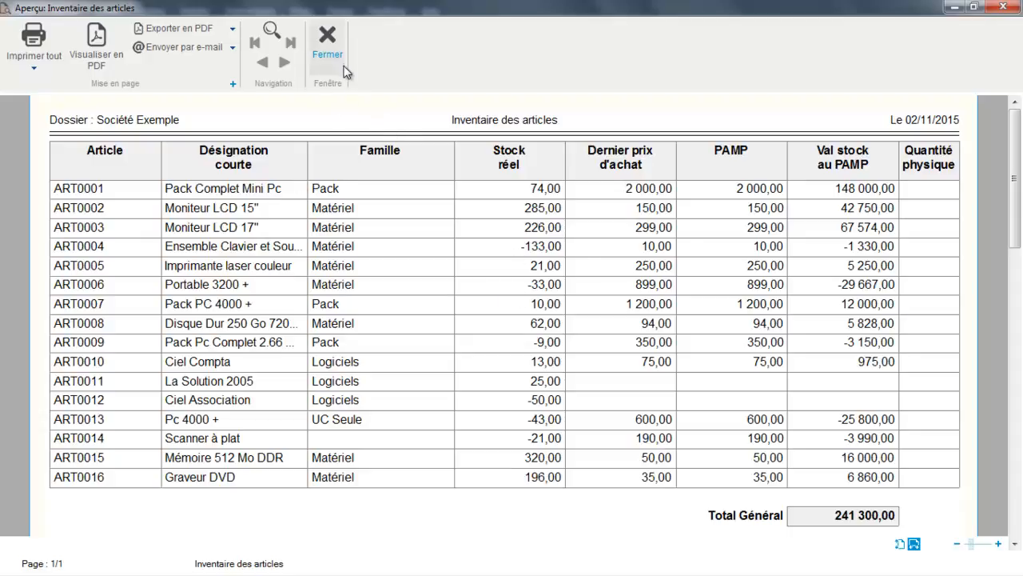
left_click(327, 36)
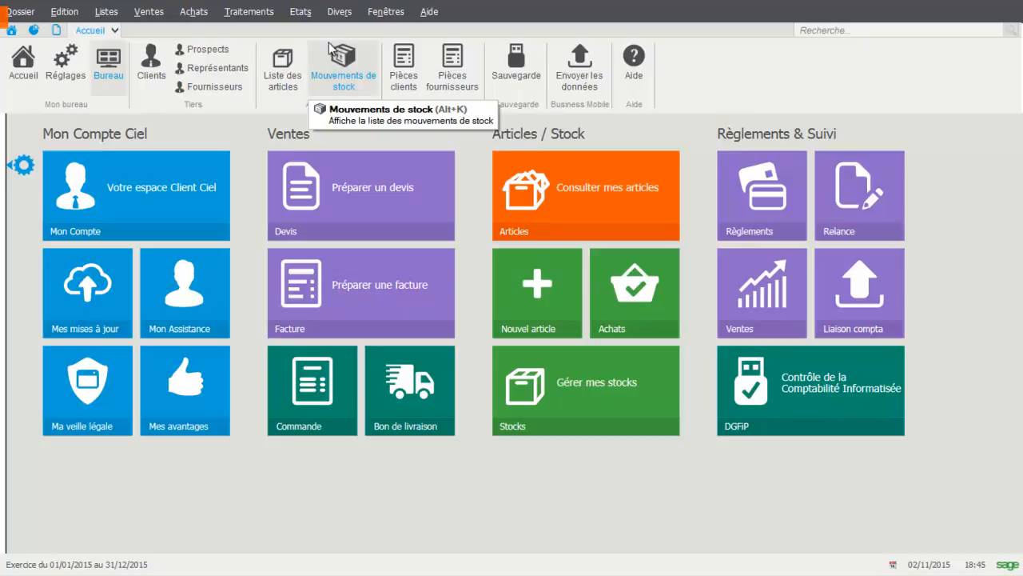
Step: Open Régulation des stocks full-screen for DEP0001 - Dépôt Lyon and turn off Mode saisie code article
left_click(245, 14)
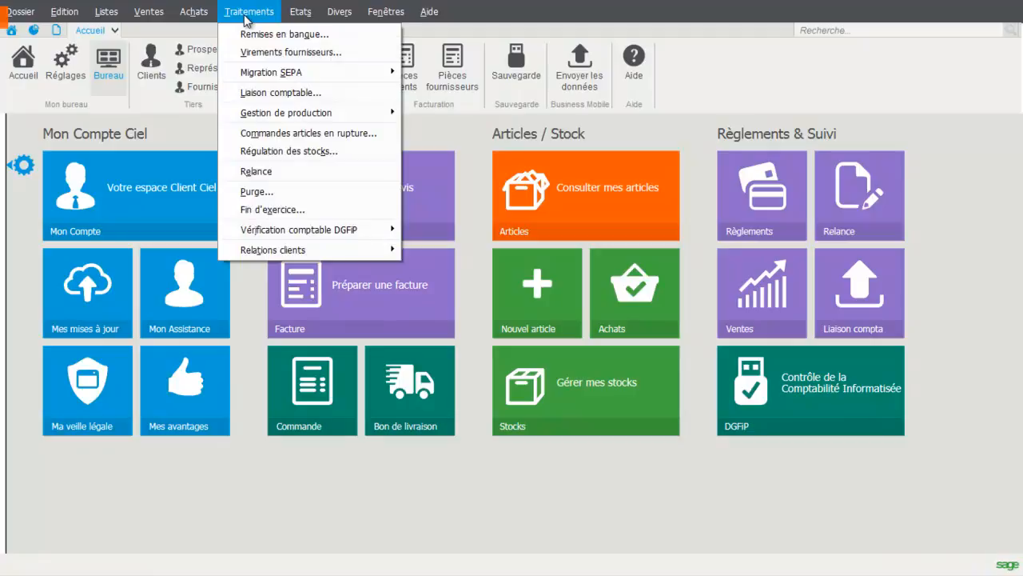
left_click(276, 152)
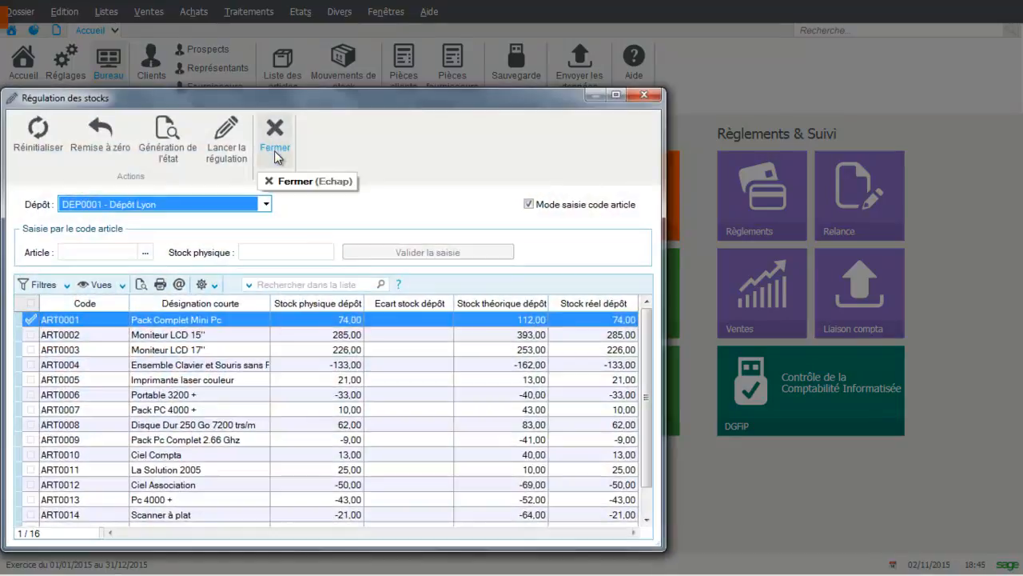
left_click(617, 94)
left_click(260, 112)
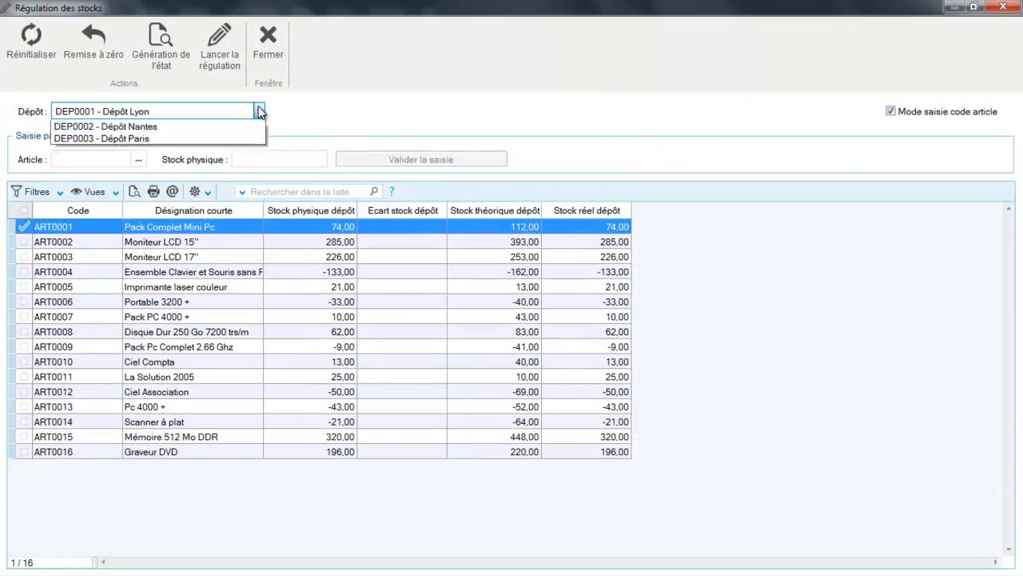
left_click(225, 128)
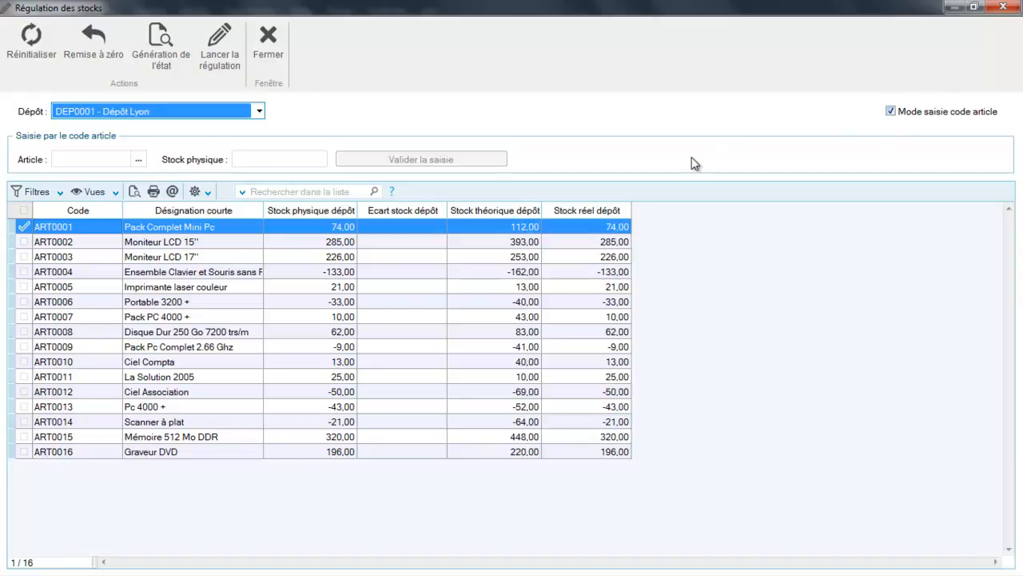
left_click(891, 112)
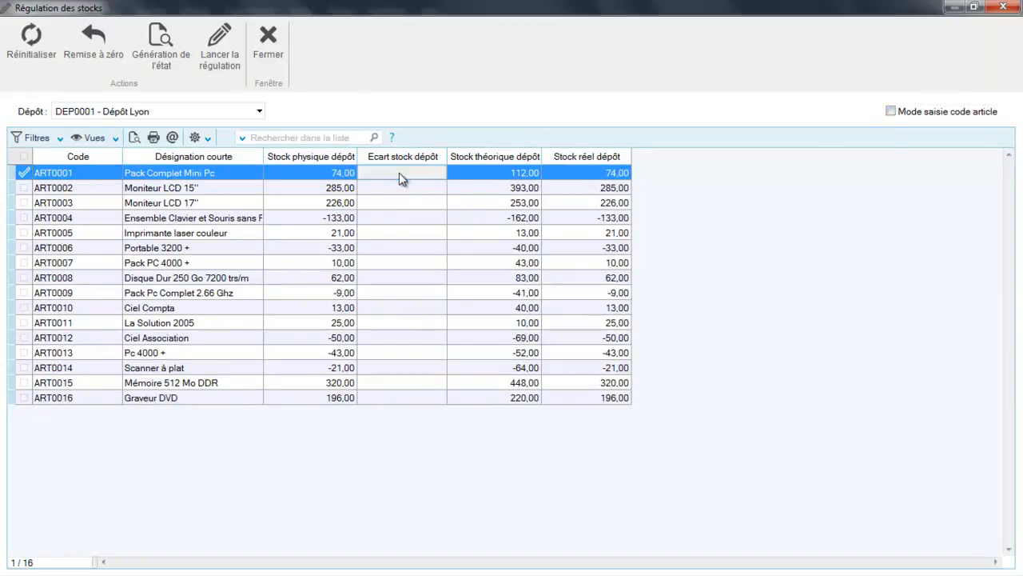
Step: Set the physical depot stock of ART0001 Pack Complet Mini Pc to 73
left_click(398, 195)
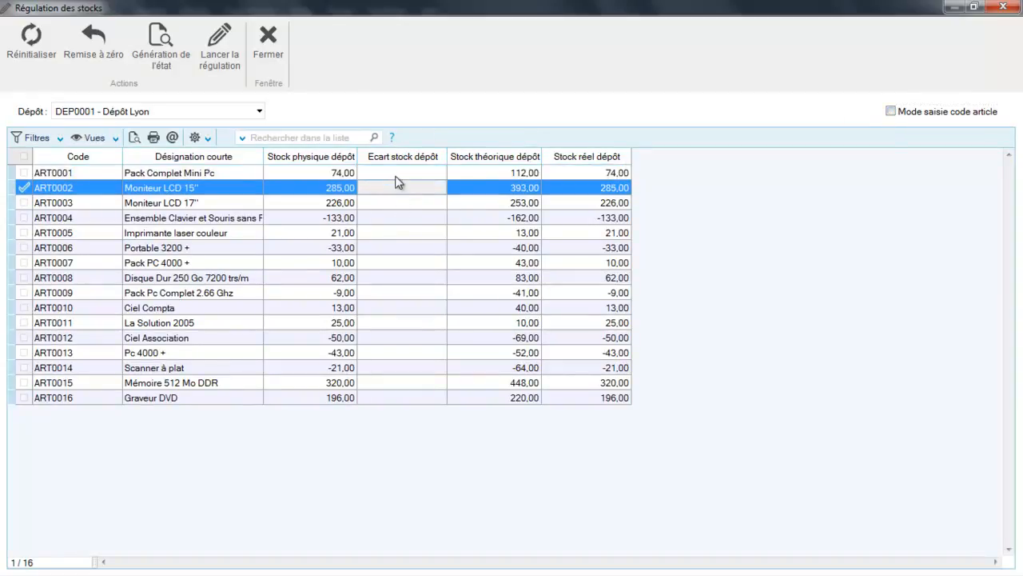
left_click(396, 177)
left_click(299, 173)
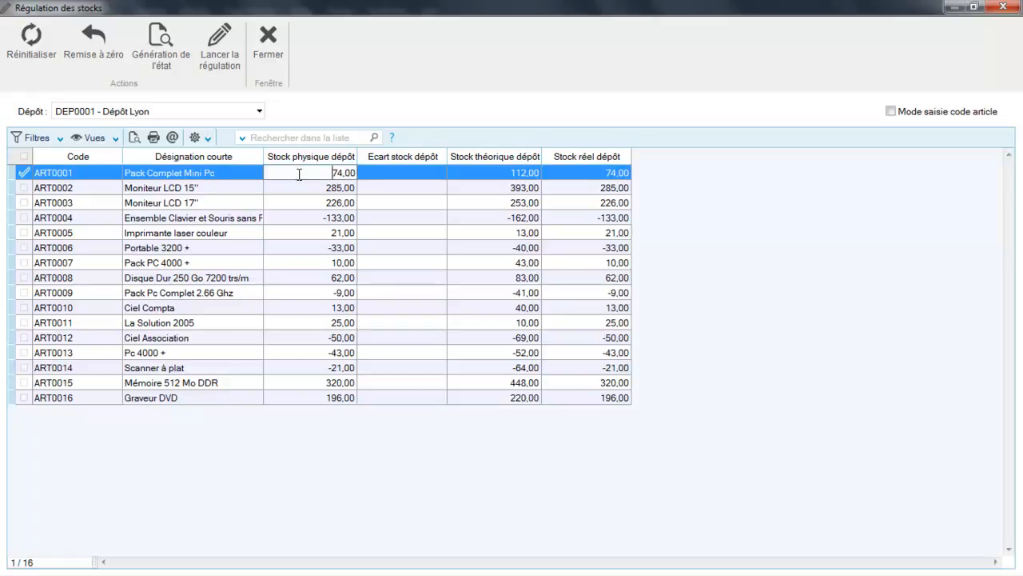
left_click(398, 175)
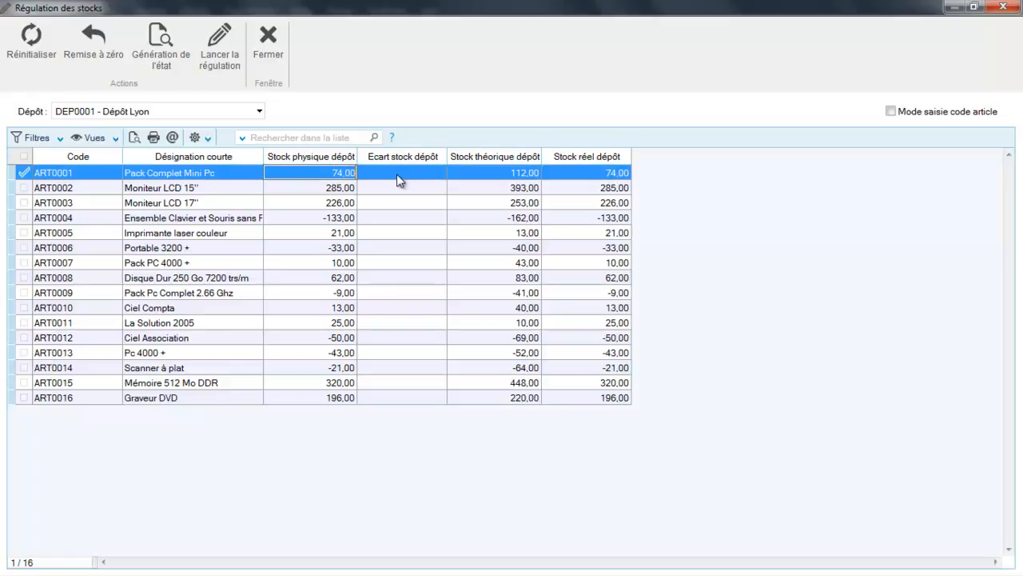
type("7")
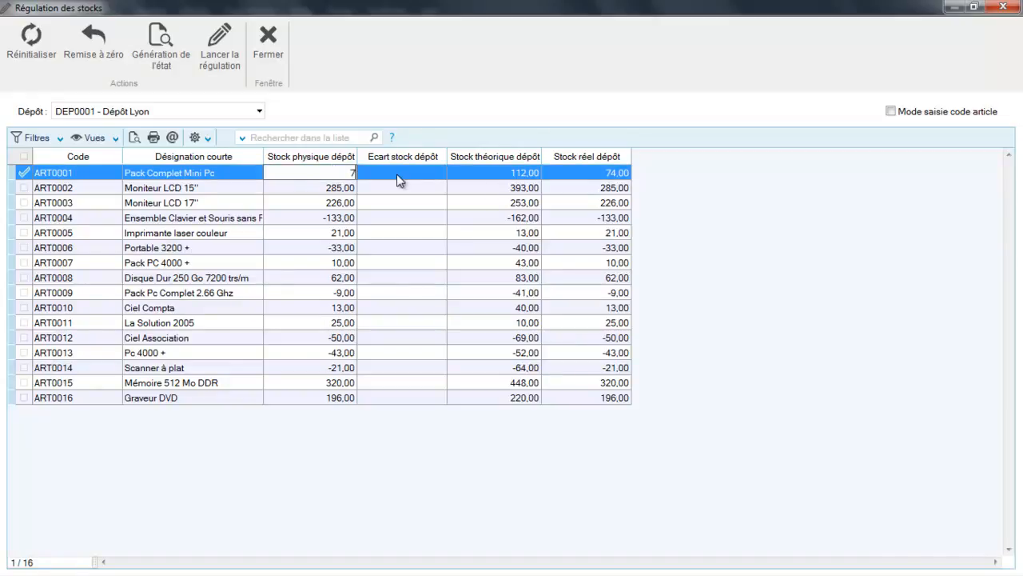
type("3")
key("Return")
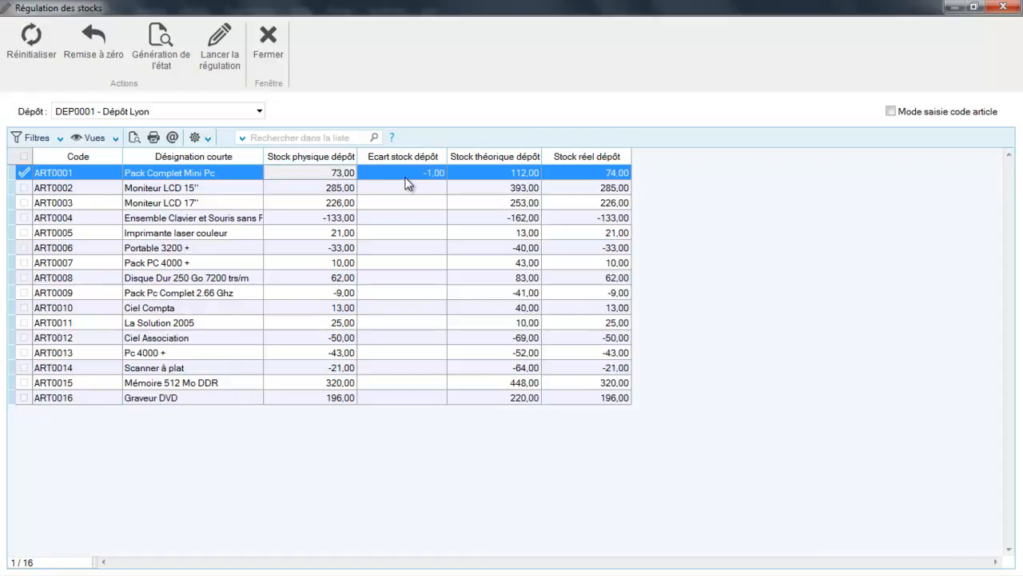
Step: Set the physical depot stock of ART0010 Ciel Compta to 14
left_click(327, 310)
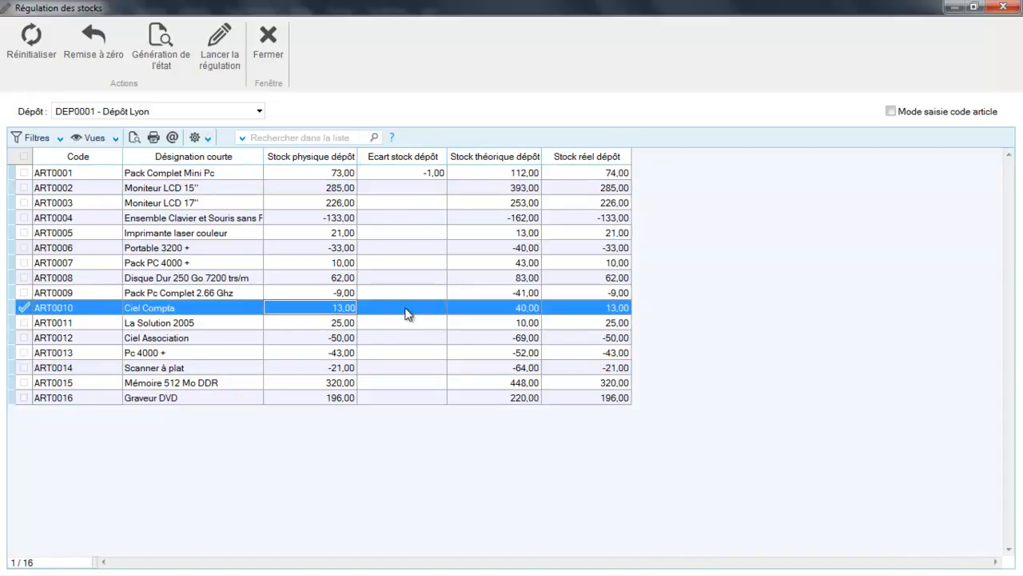
type("1")
type("4")
key("Return")
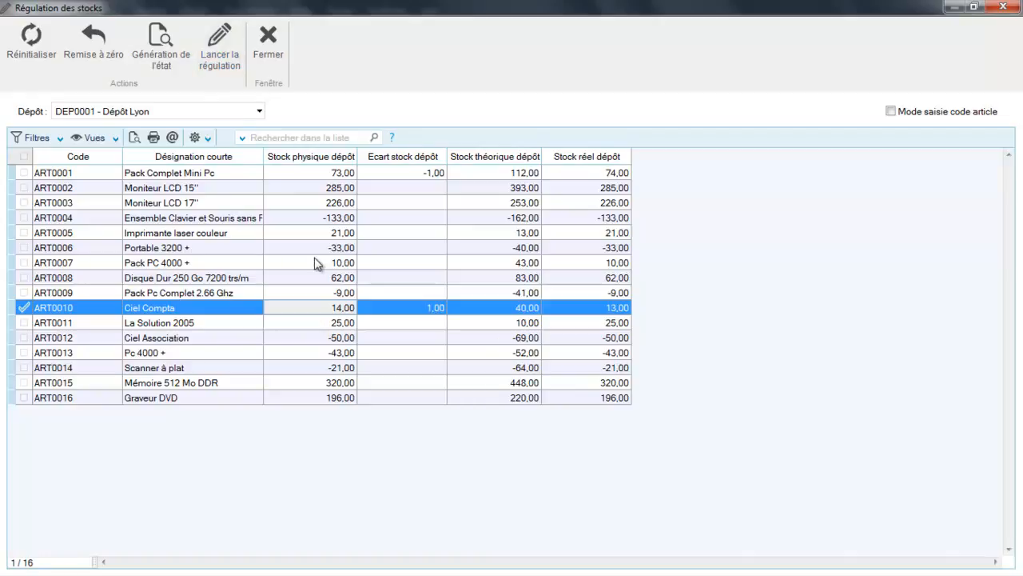
Step: Run the stock regulation for depot DEP0001 with the corrected physical quantities
left_click(222, 47)
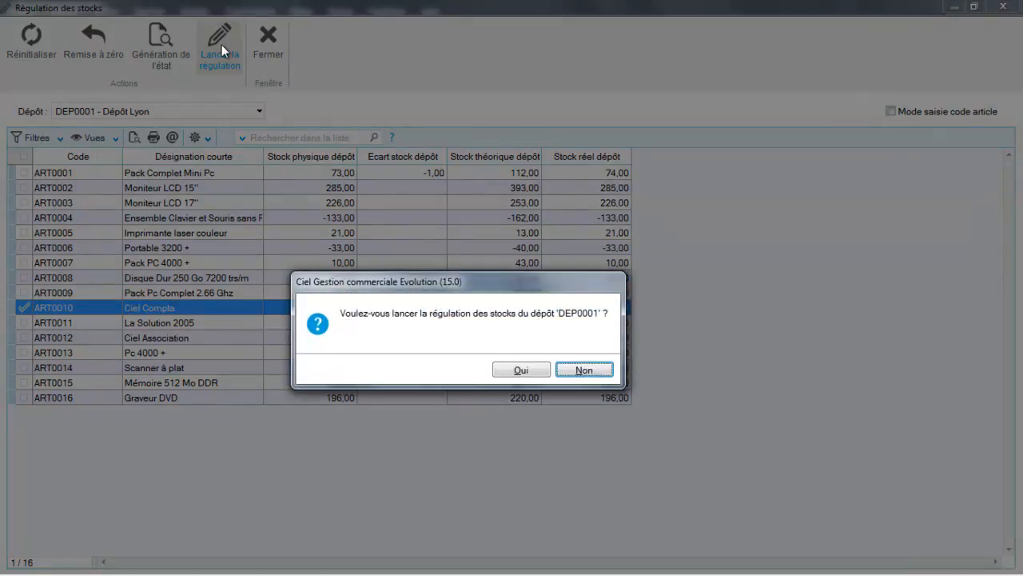
left_click(520, 370)
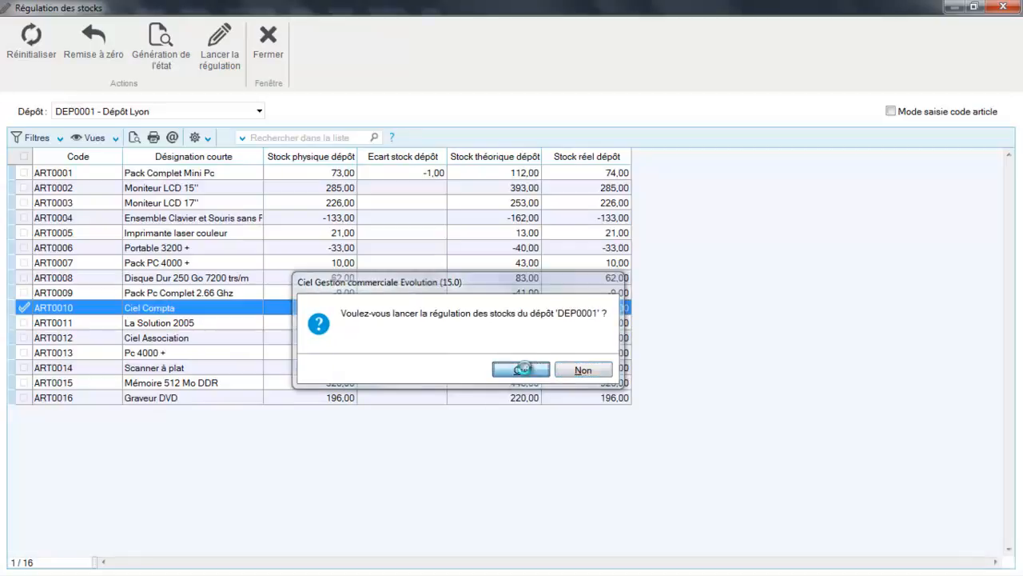
left_click(550, 371)
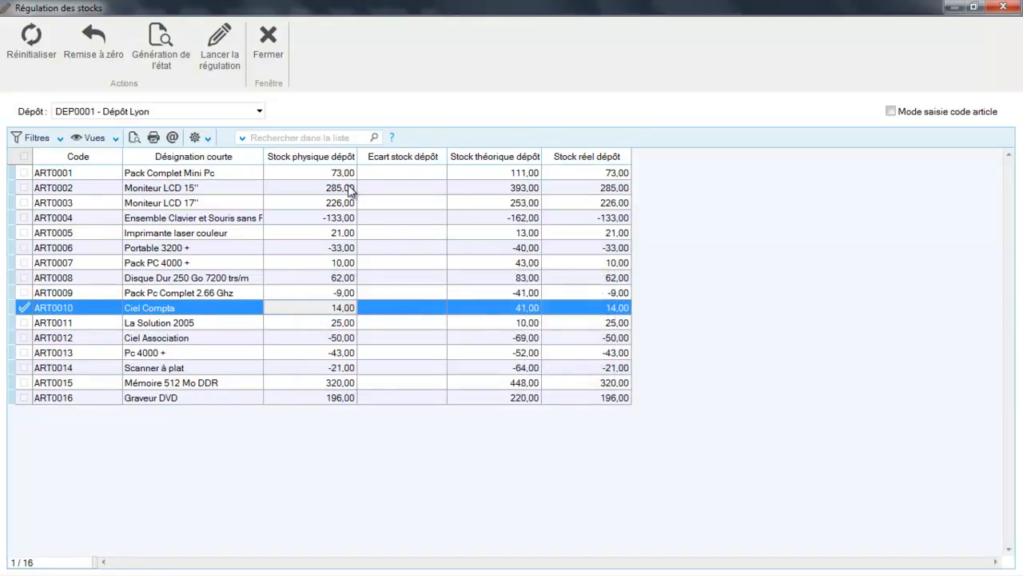
Step: Generate a preview of the Régulation des stocks report, then close it and the stock regulation window
left_click(157, 49)
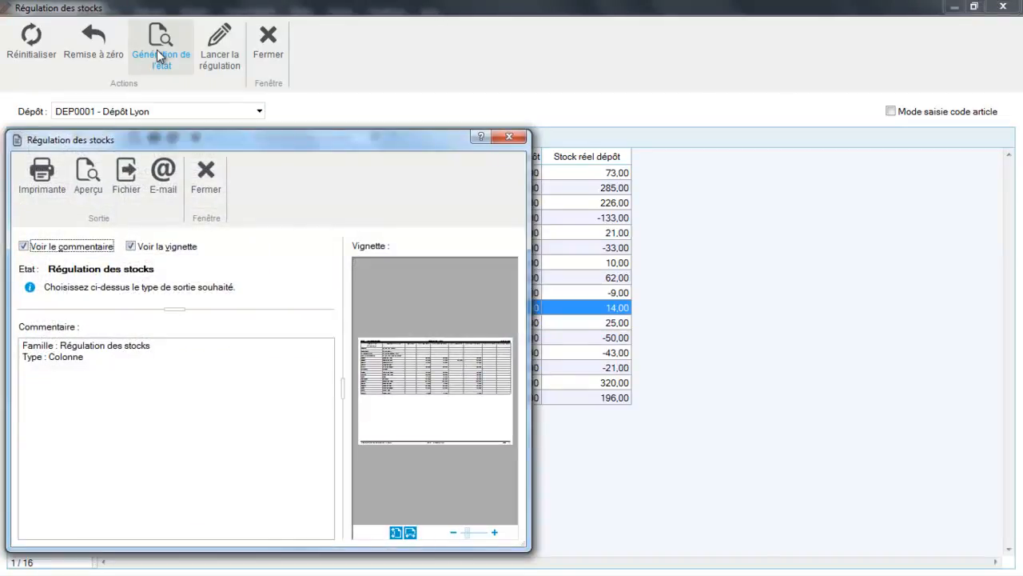
left_click(88, 189)
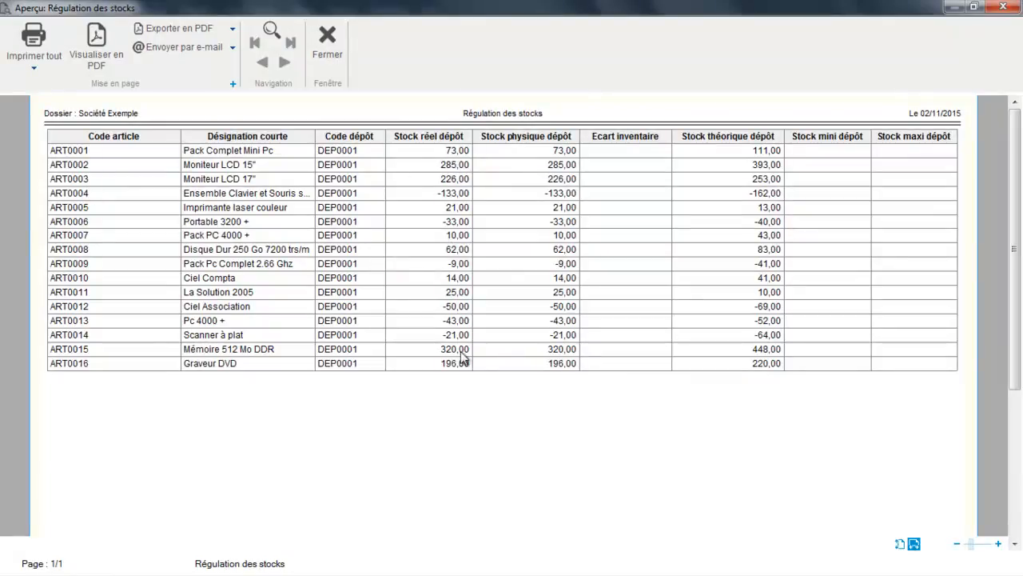
left_click(329, 44)
left_click(274, 41)
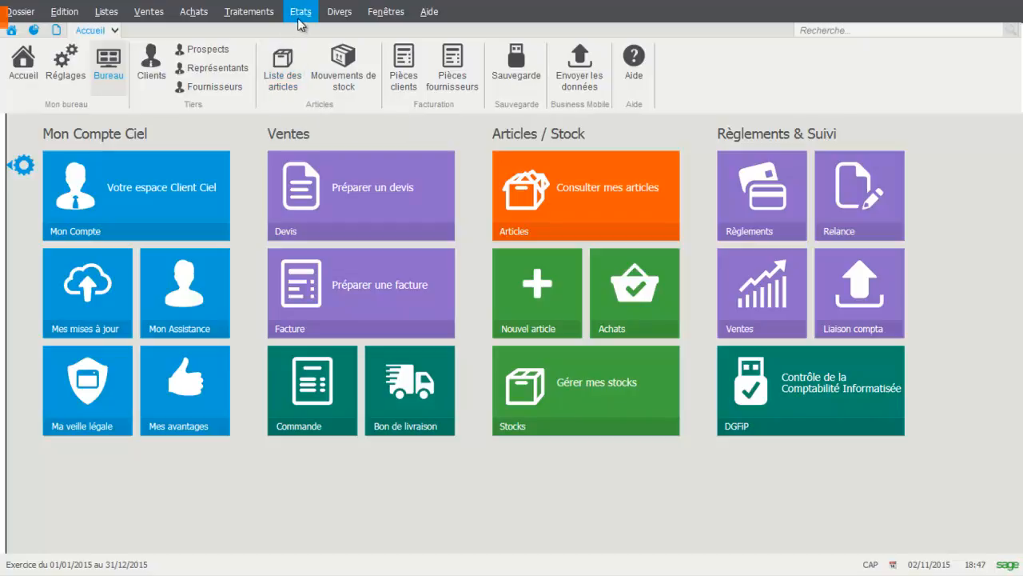
Step: Preview the Inventaire des articles report without the Quantité physique column, check the stock and its Total Général, and close it
left_click(301, 12)
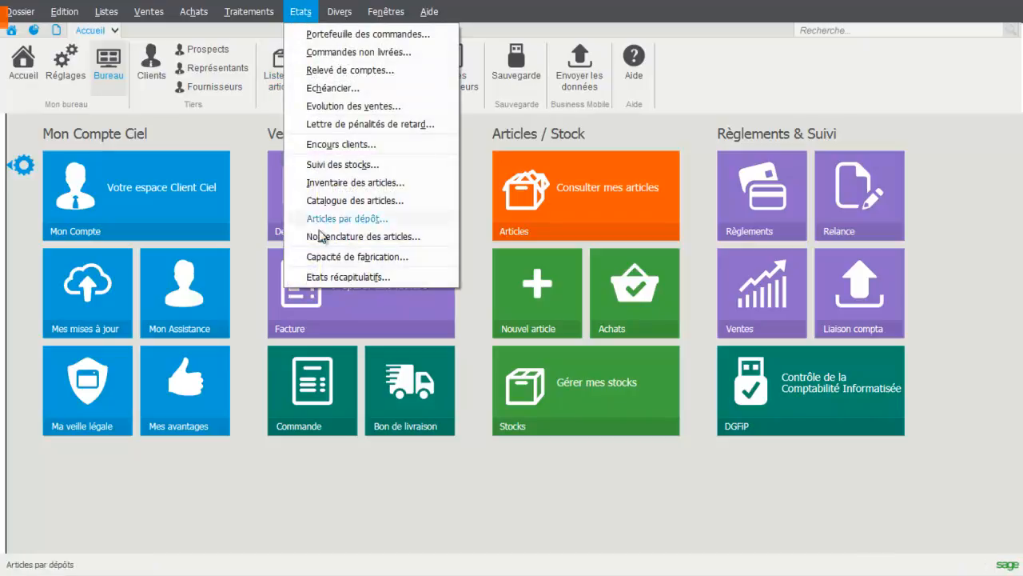
left_click(331, 183)
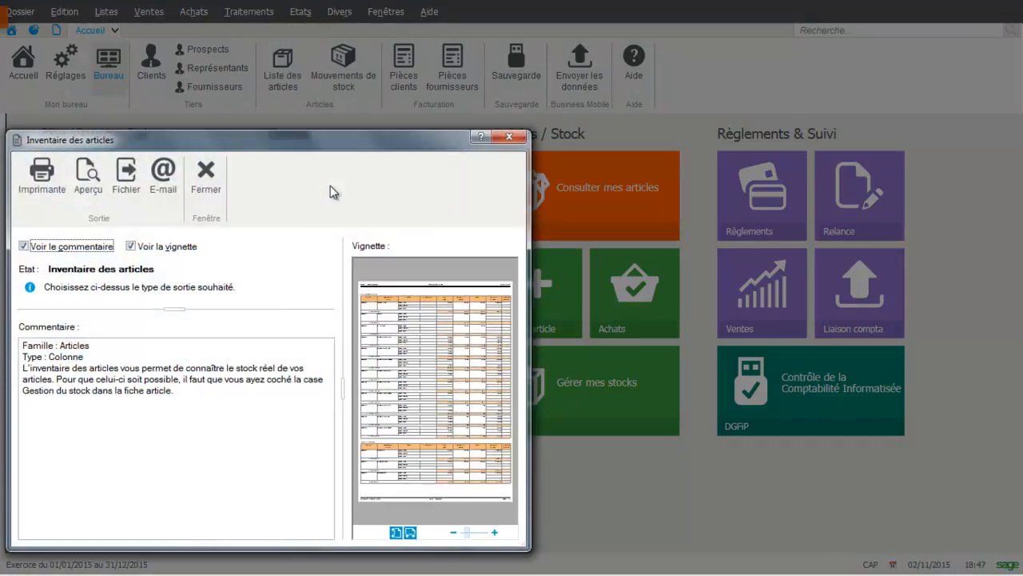
left_click(92, 191)
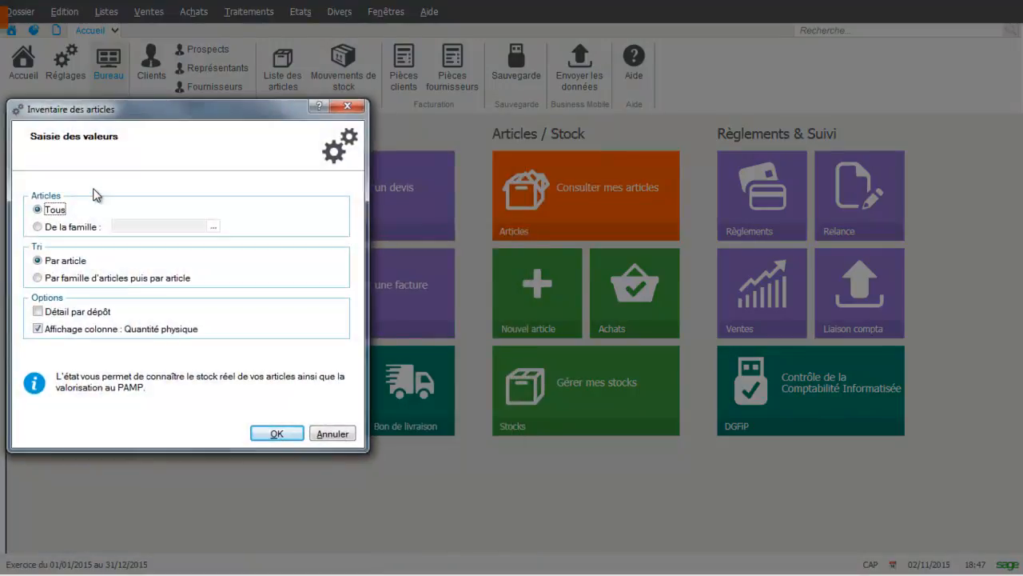
left_click(37, 328)
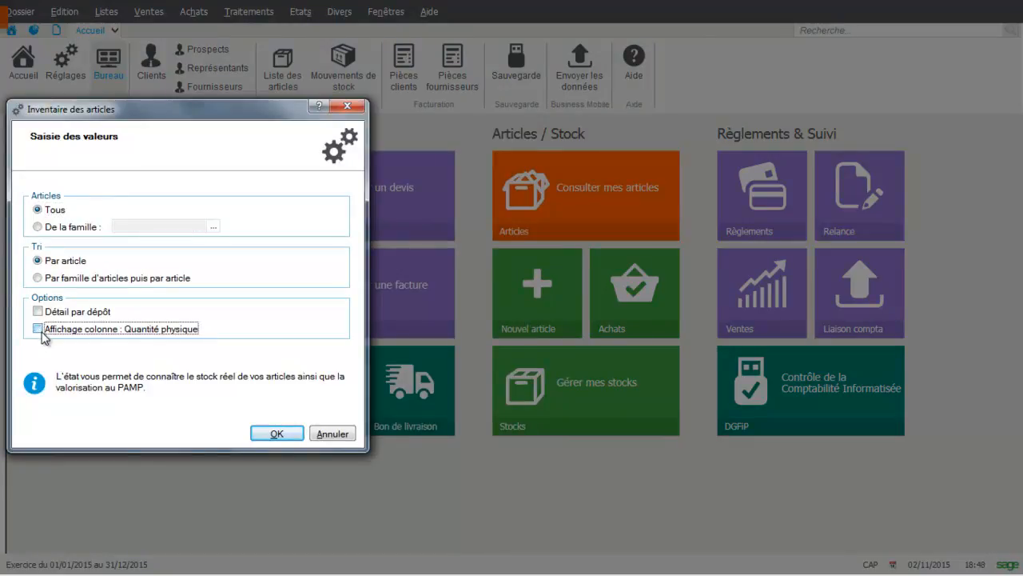
left_click(279, 437)
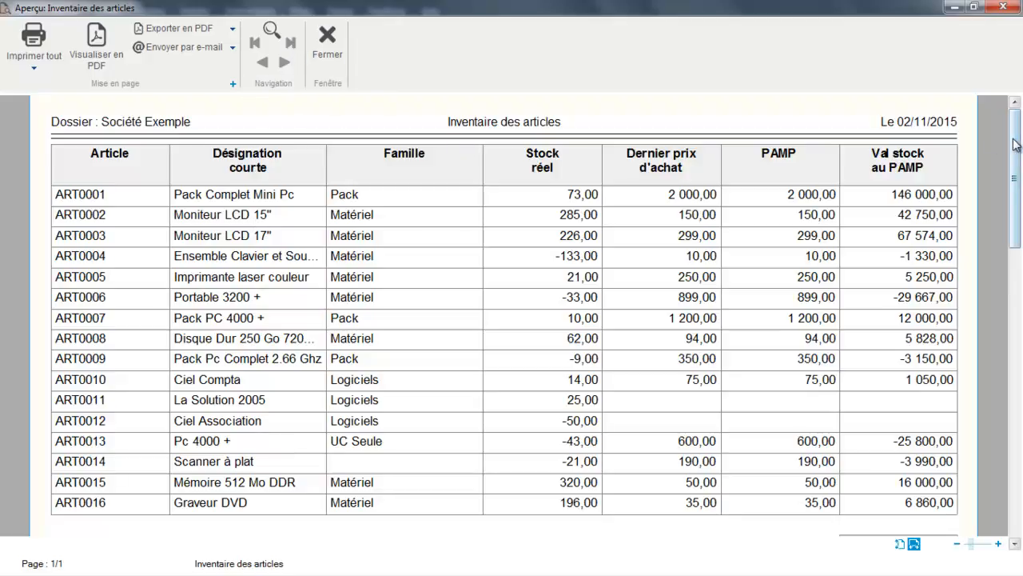
left_click_drag(1015, 140, 1020, 242)
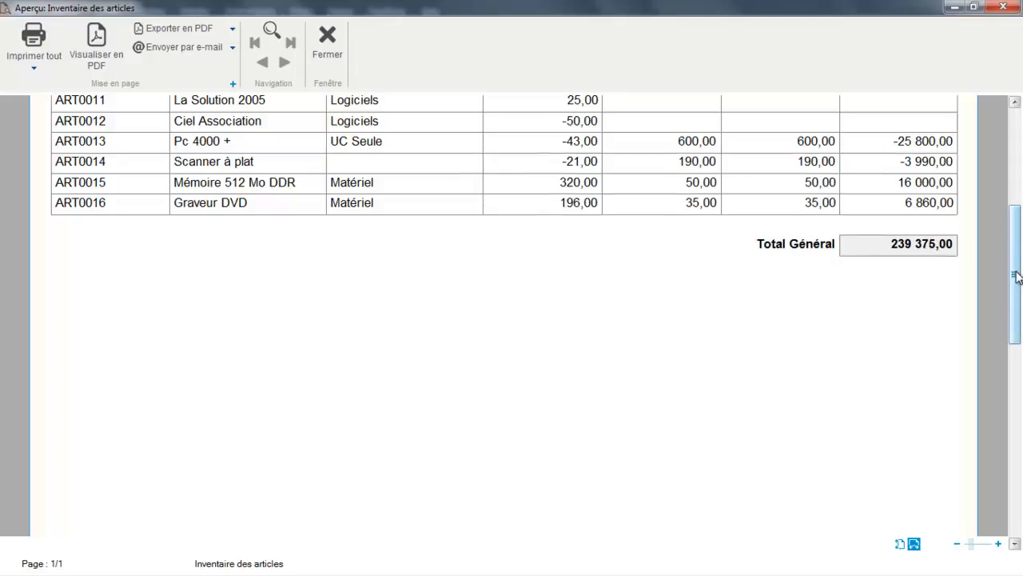
left_click_drag(1018, 275, 1014, 210)
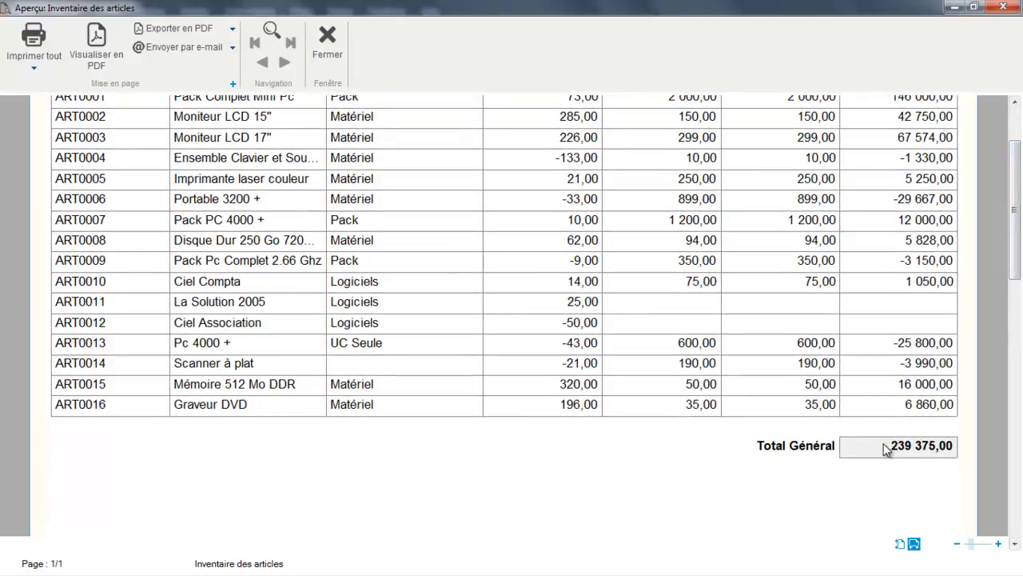
left_click(339, 56)
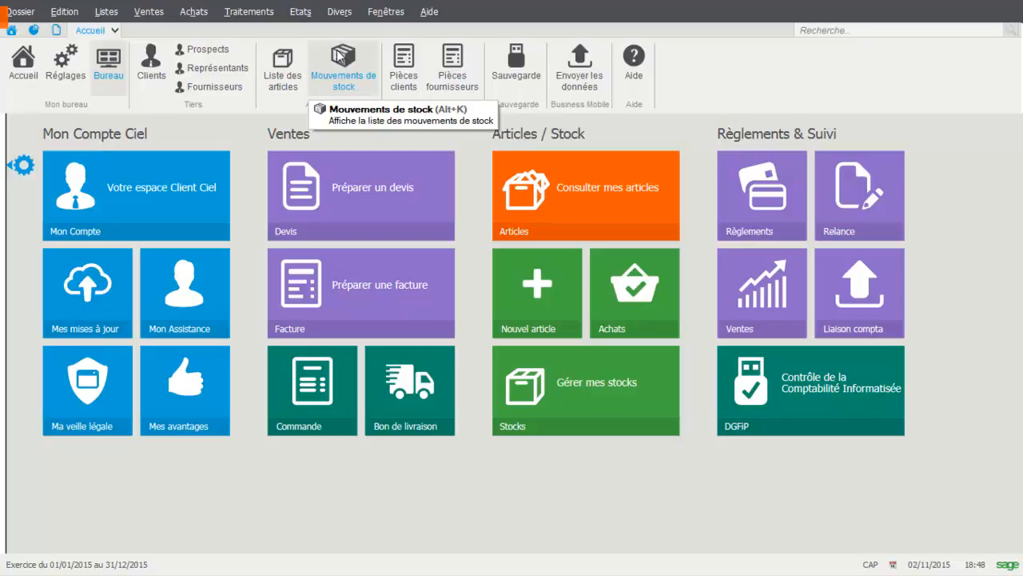
Step: Open the article list to check the theoretical and real stock of the articles, and close it
left_click(110, 13)
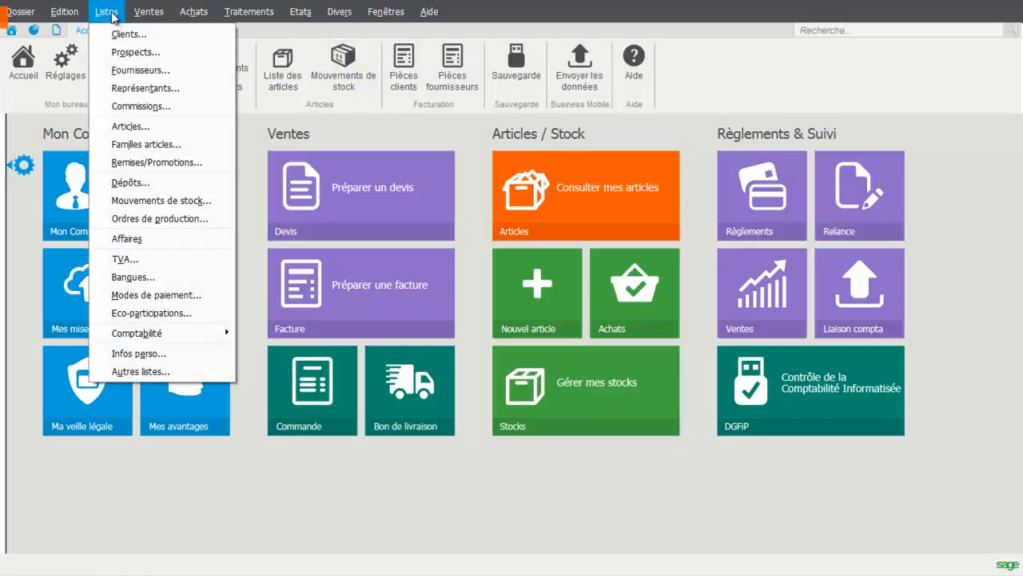
left_click(130, 127)
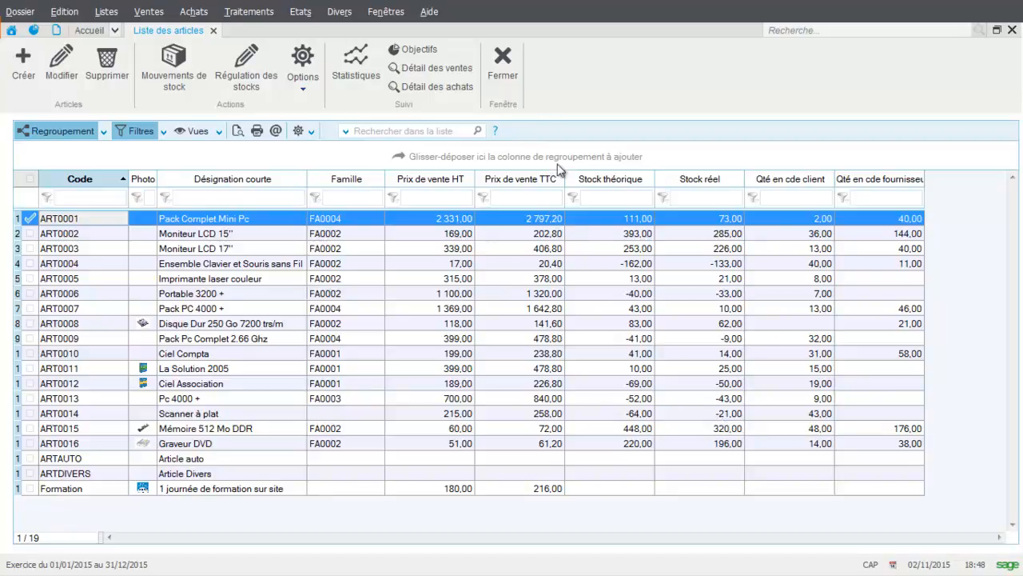
left_click(504, 61)
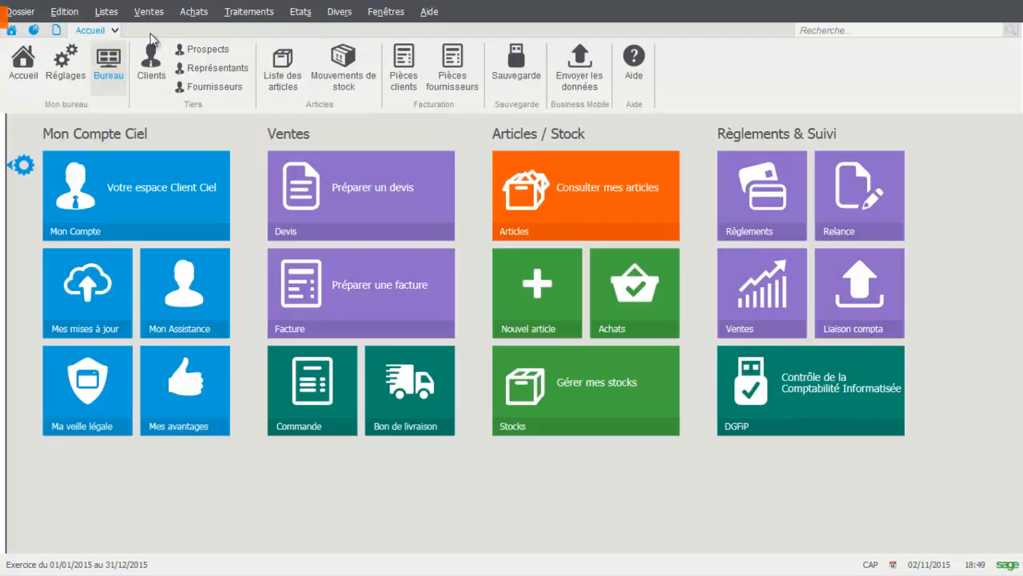
Step: Open the list of stock movements and filter it on article ART0001, Pack Complet Mini Pc
left_click(112, 16)
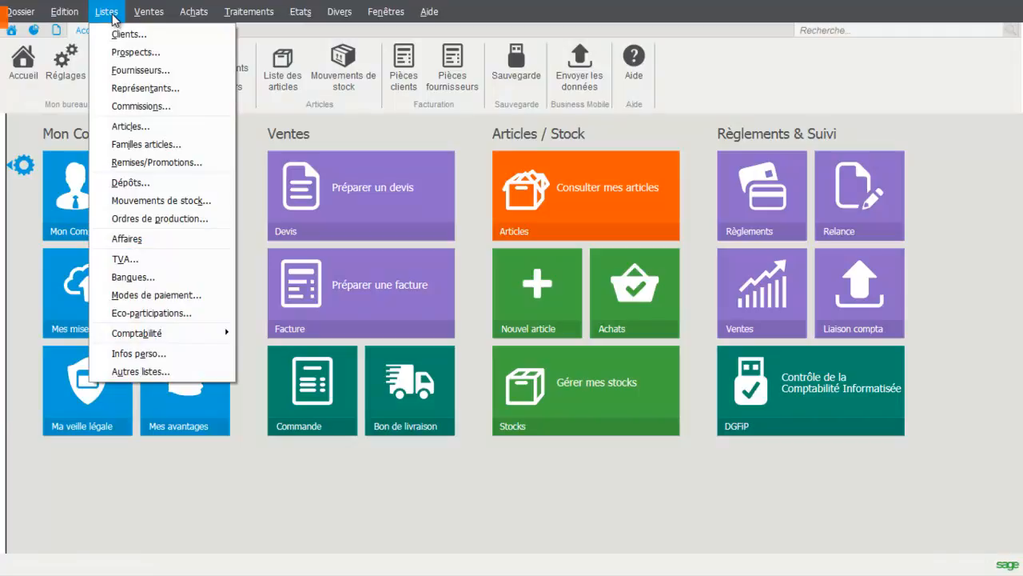
left_click(146, 201)
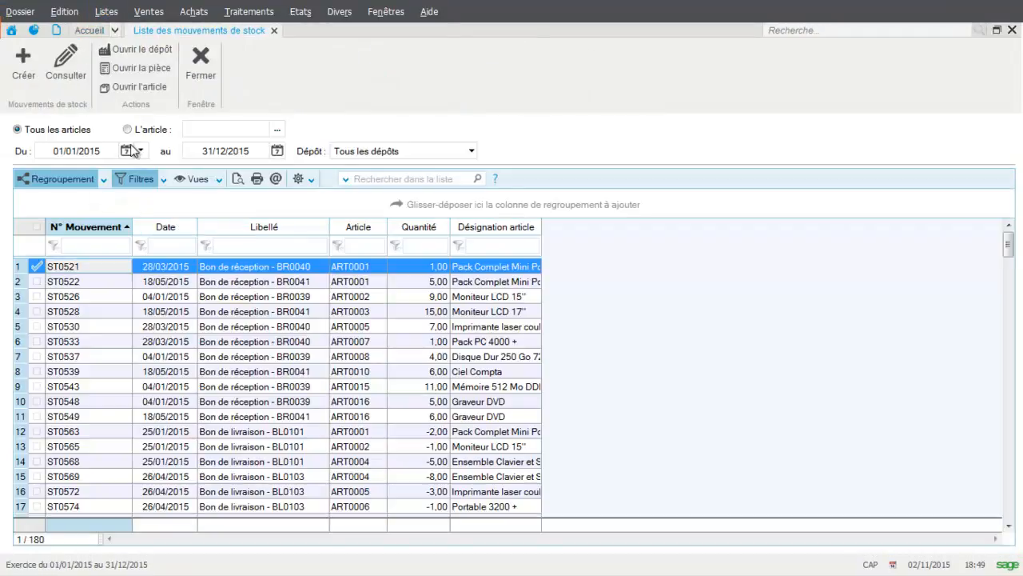
left_click(277, 128)
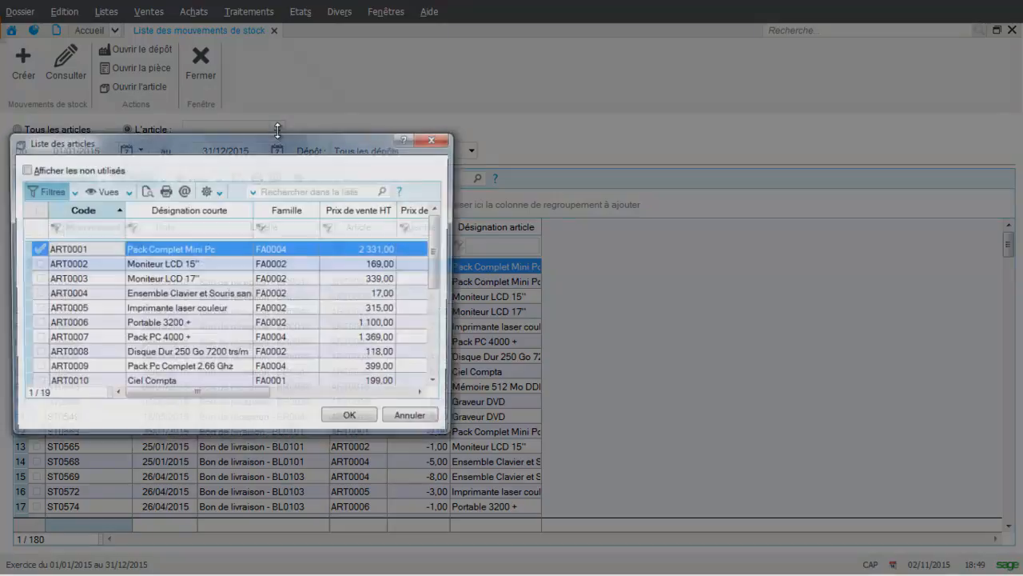
double_click(176, 251)
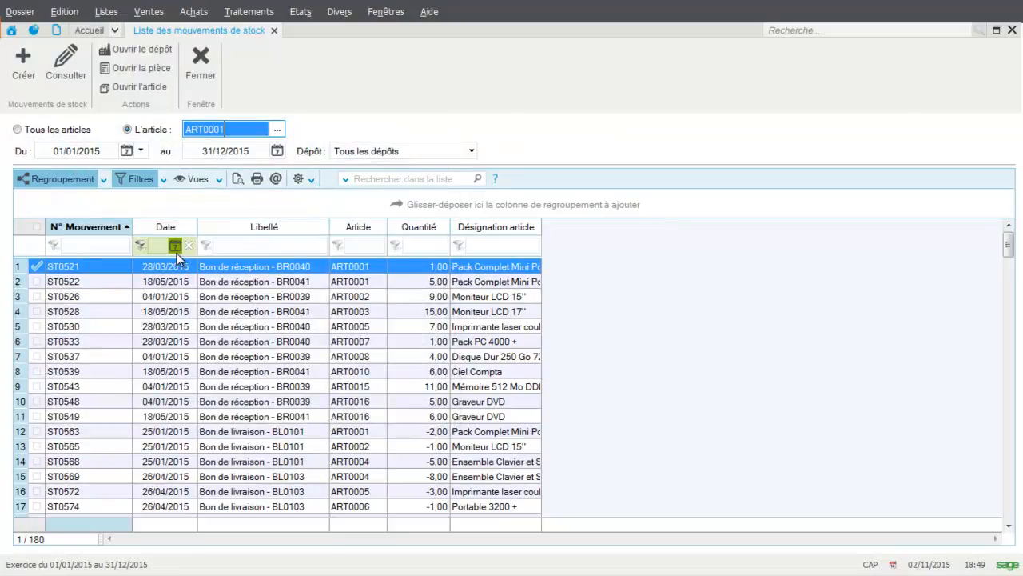
Step: Create a stock movement for article ART0001 with a quantity of 1
left_click(22, 73)
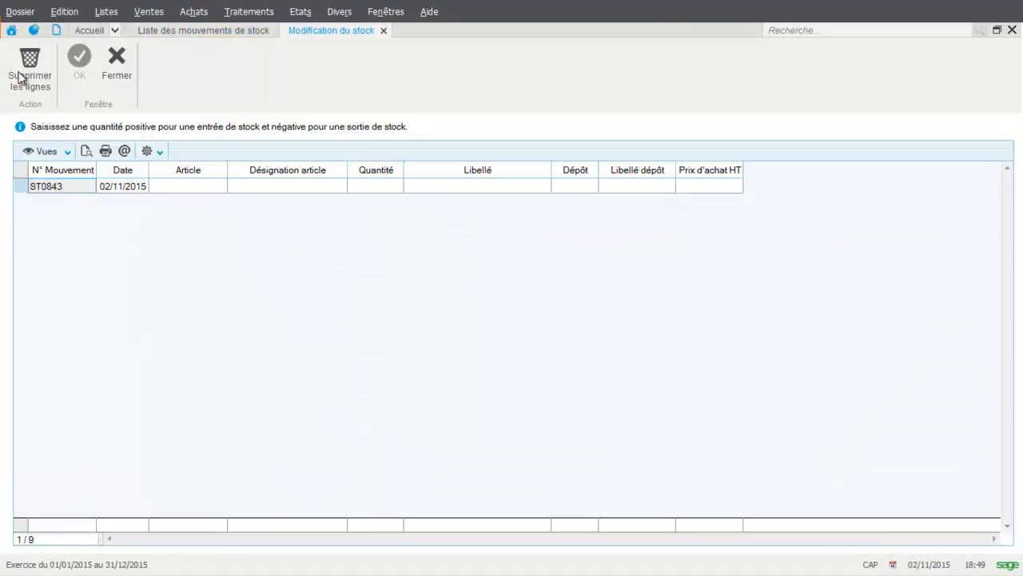
left_click(185, 186)
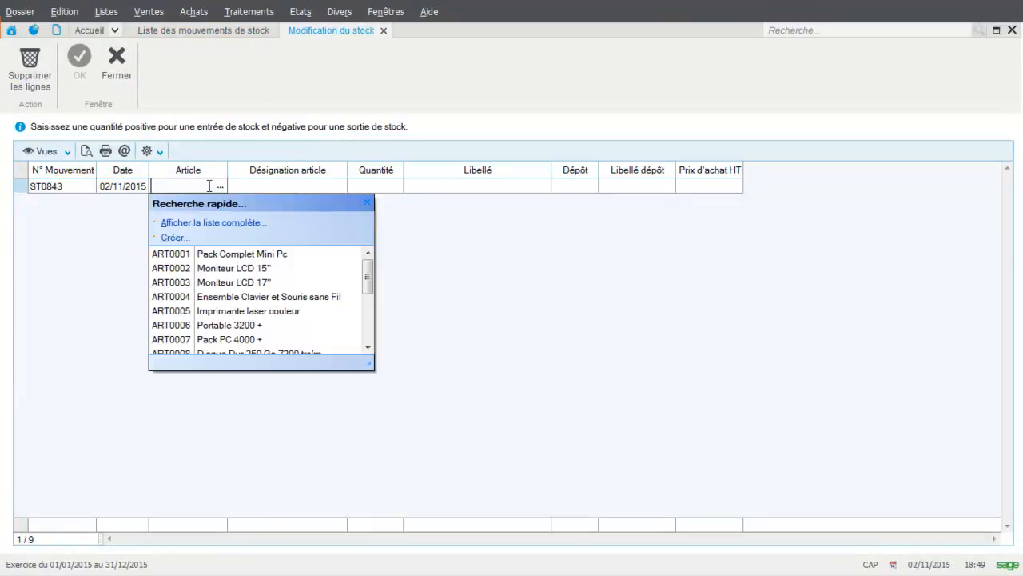
left_click(228, 256)
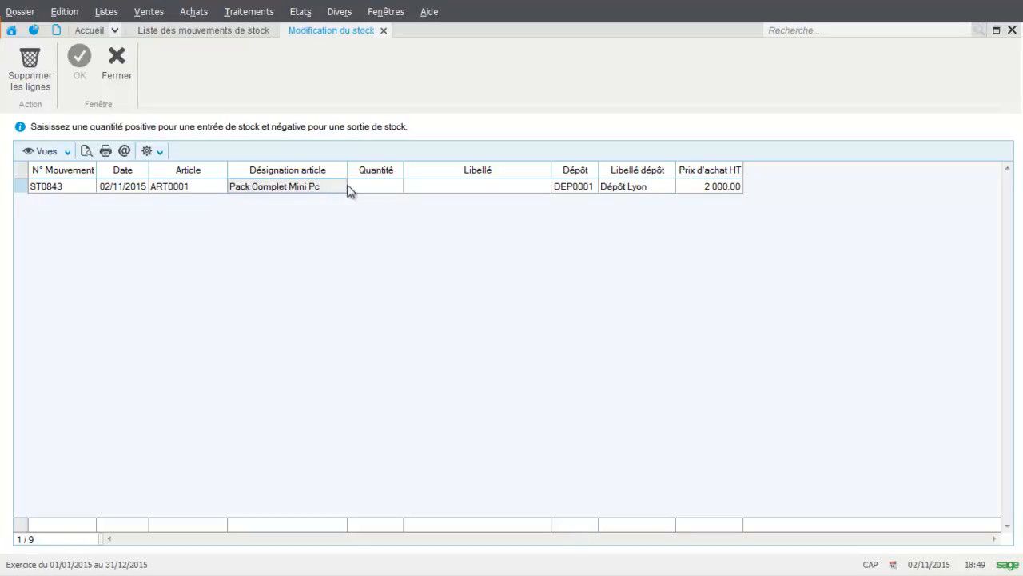
left_click(370, 185)
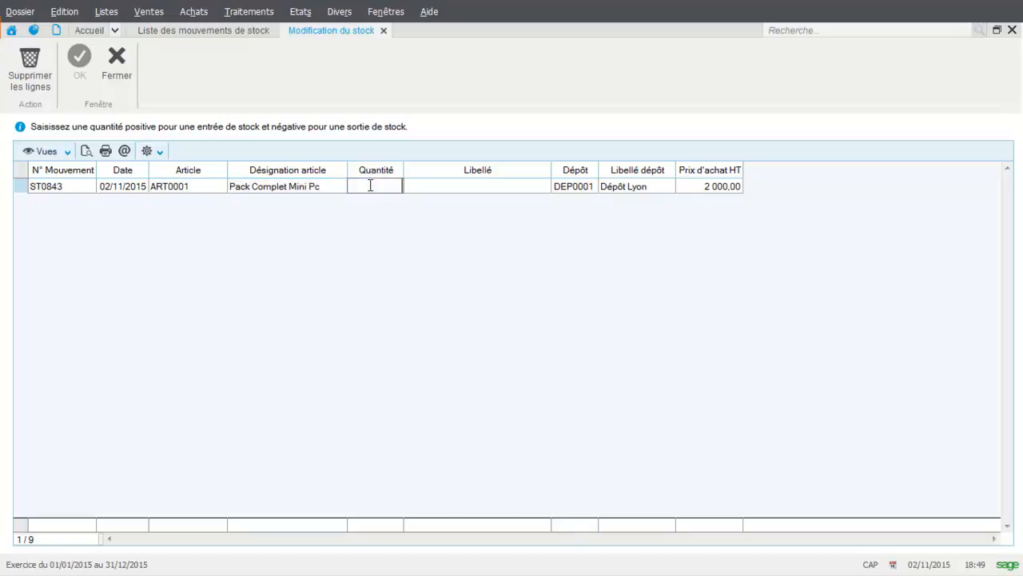
key("Caps_Lock")
key("Caps_Lock")
key("Return")
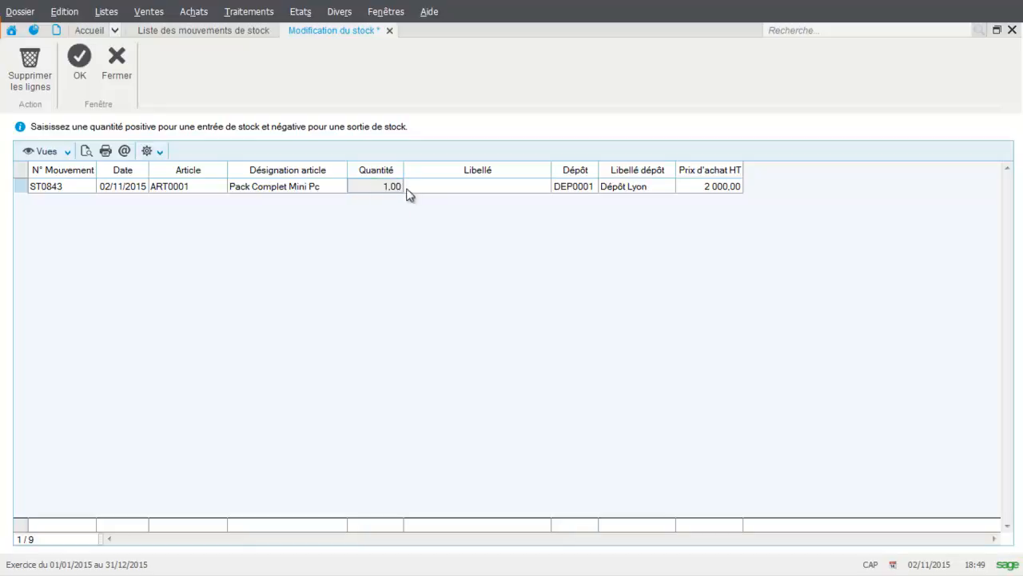
Step: Label the ART0001 movement "Retour" and validate the stock entry
left_click(444, 189)
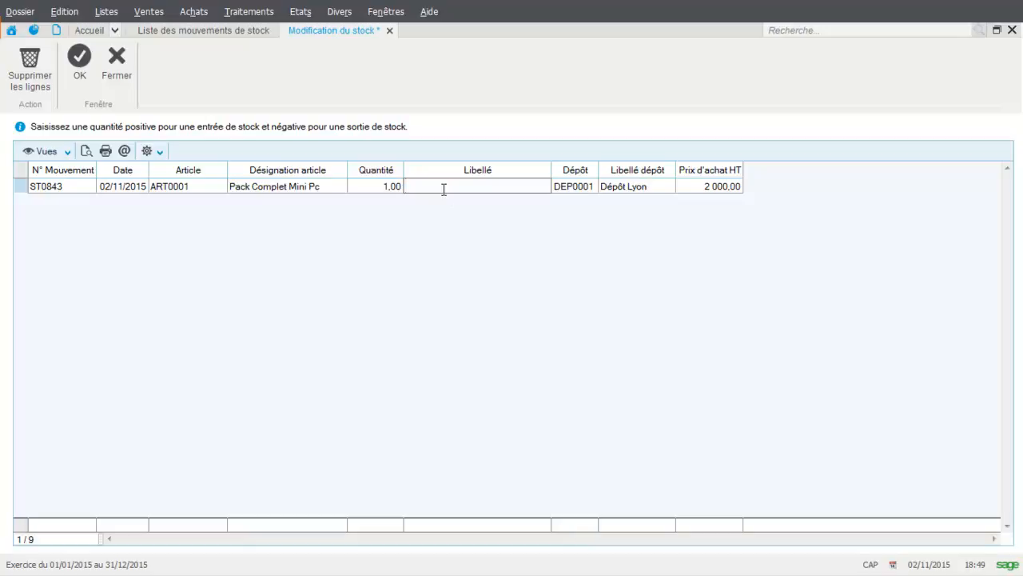
key("Caps_Lock")
type("Retour")
key("Tab")
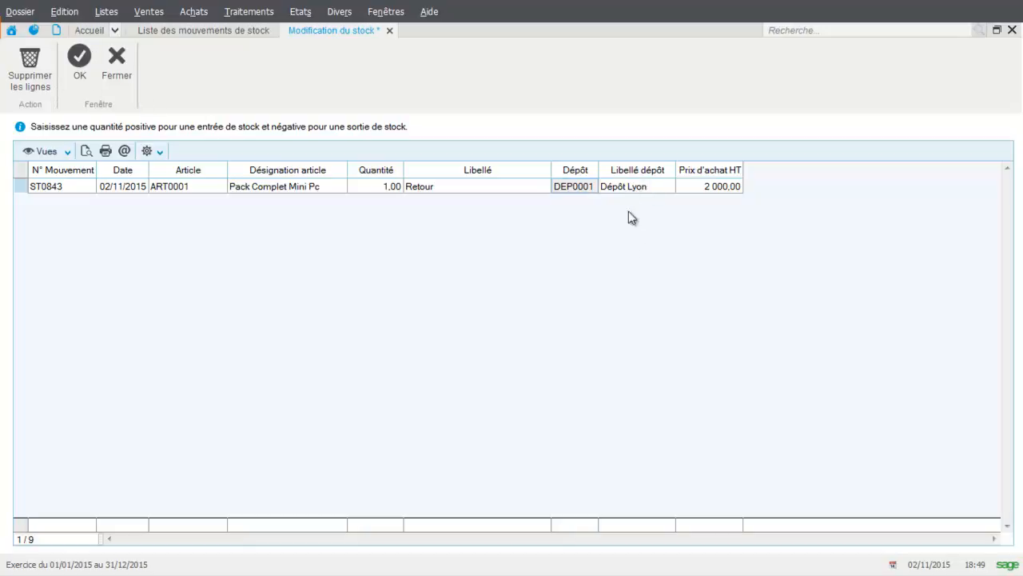
left_click(78, 66)
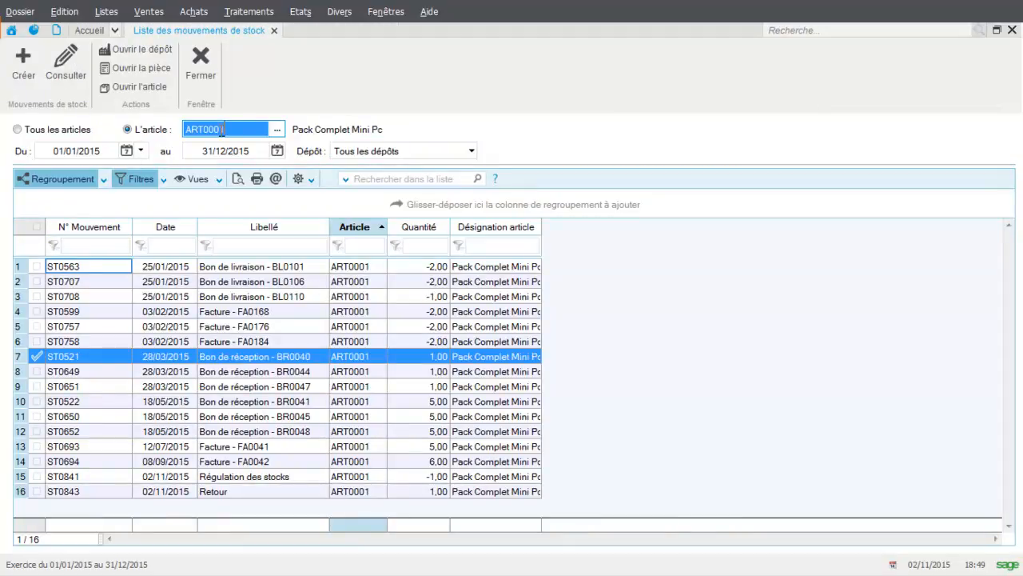
Step: Filter the stock movements on ART0002 and create a new movement for that article, Moniteur LCD 15''
left_click(277, 129)
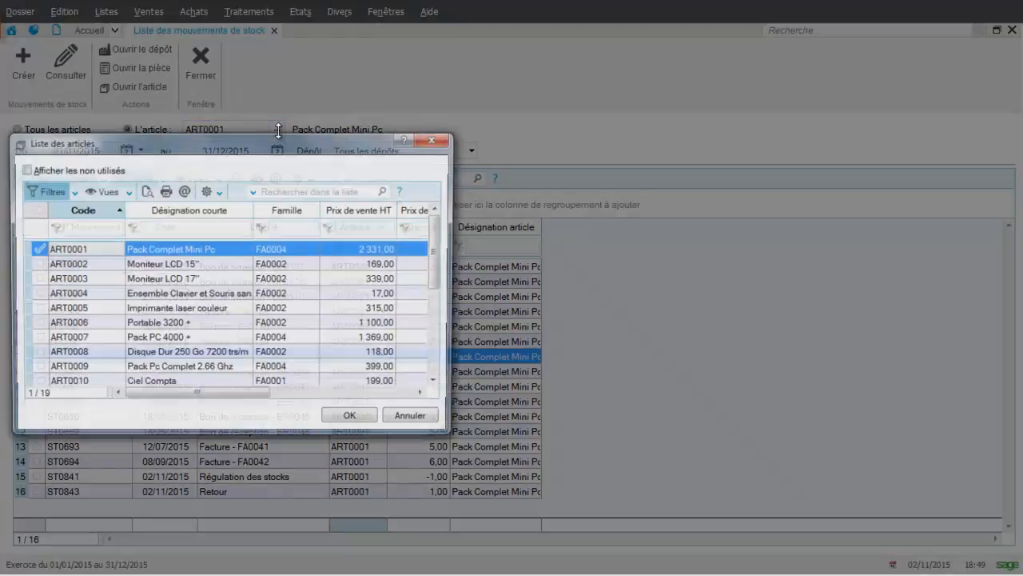
double_click(192, 265)
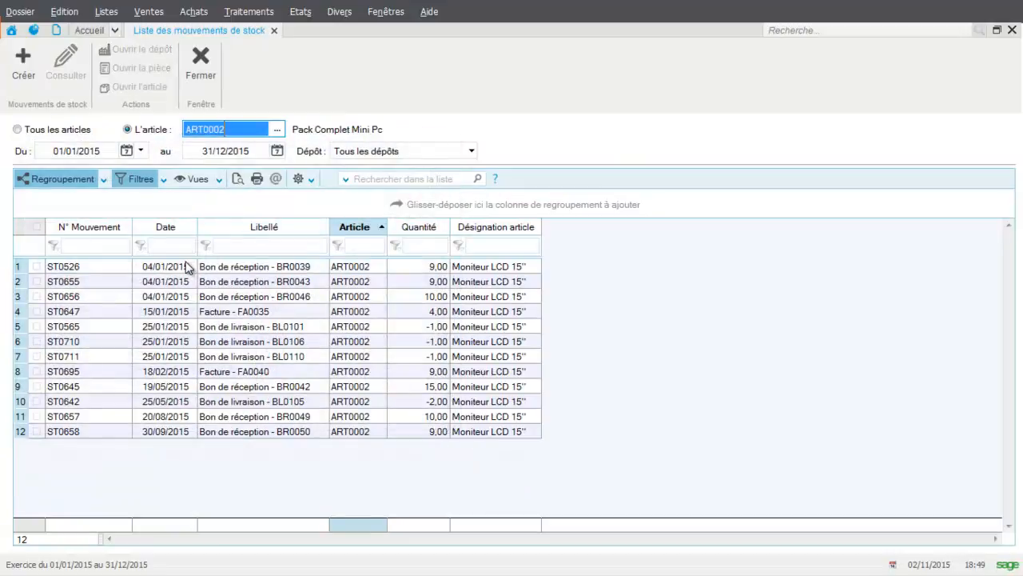
left_click(23, 62)
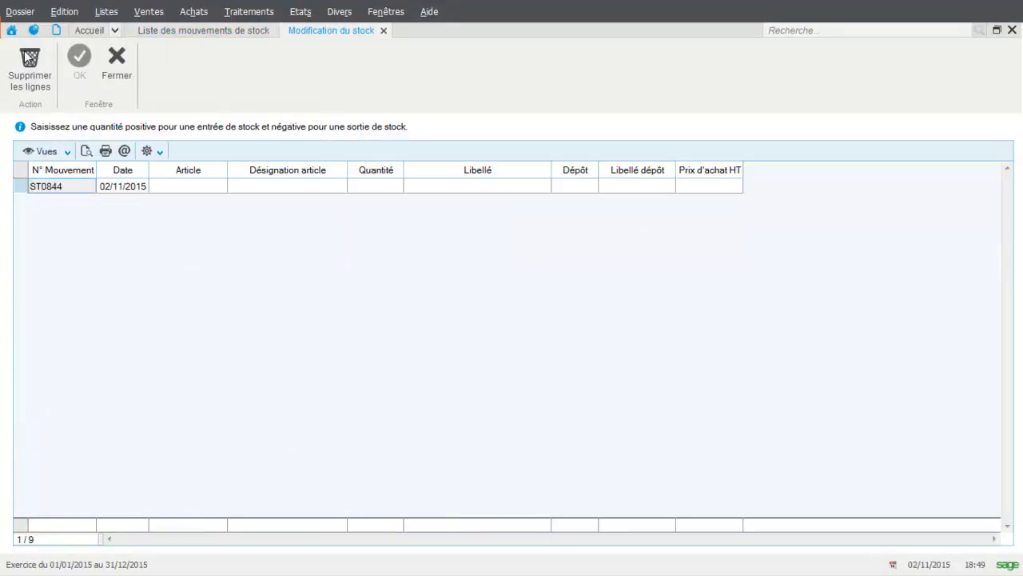
left_click(172, 184)
left_click(219, 185)
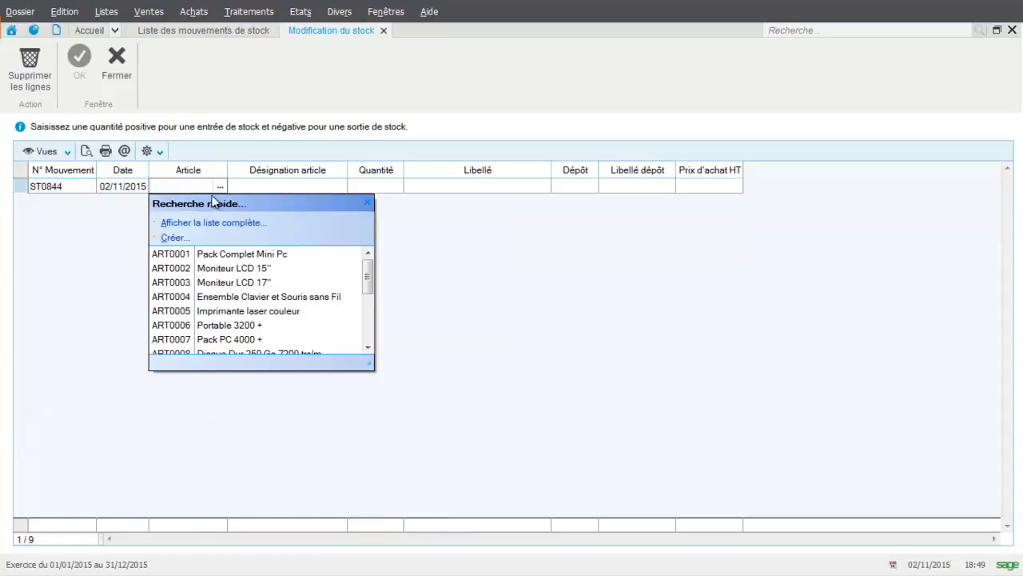
left_click(209, 268)
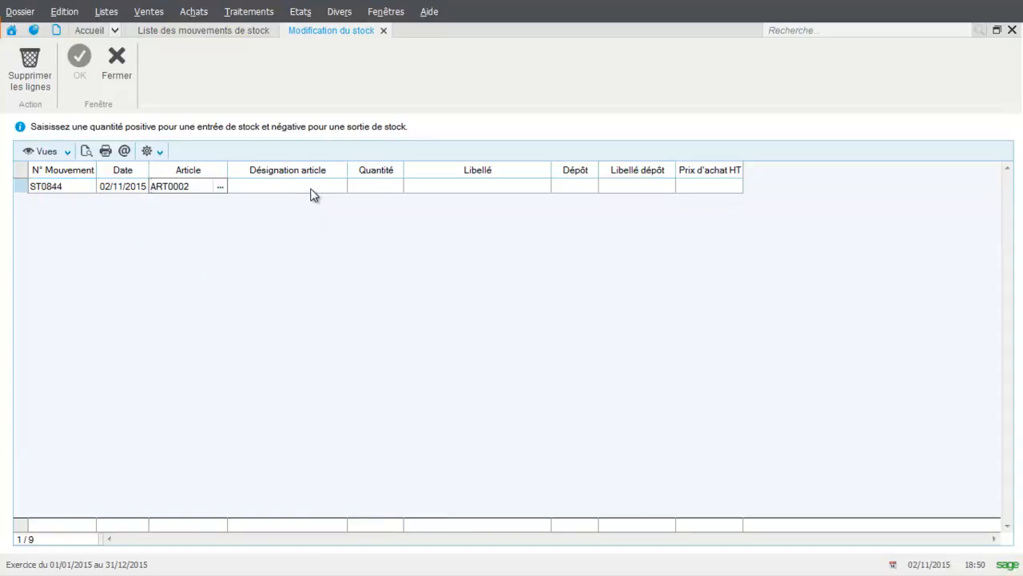
Step: Set the ART0002 movement's quantity to -1 to record a stock exit
left_click(312, 194)
left_click(373, 184)
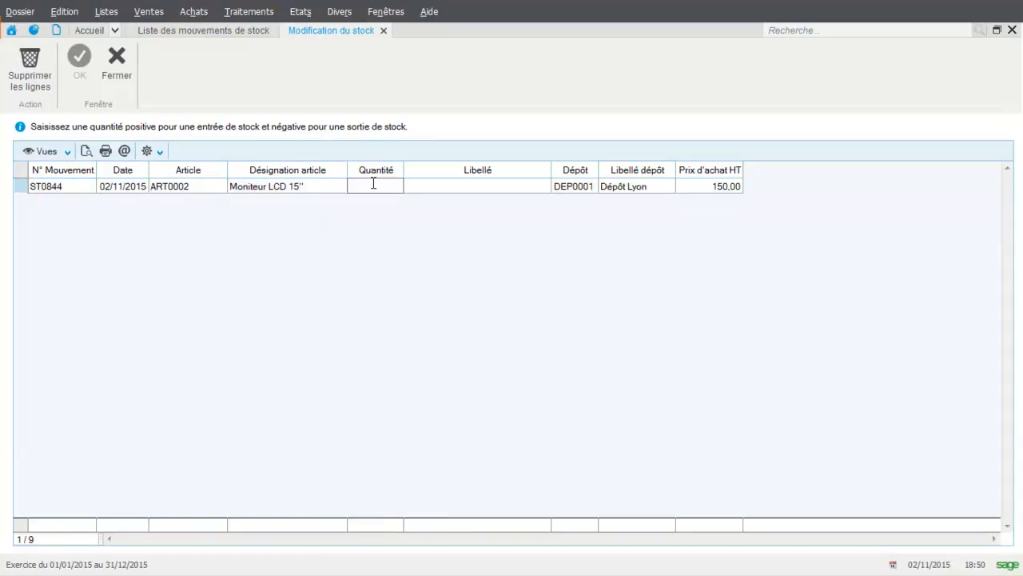
key("Caps_Lock")
type("6")
key("BackSpace")
key("Caps_Lock")
type("-")
key("Caps_Lock")
type("1")
key("Return")
Step: Label the ART0002 movement "Casse", validate it and close the stock movements list
left_click(437, 185)
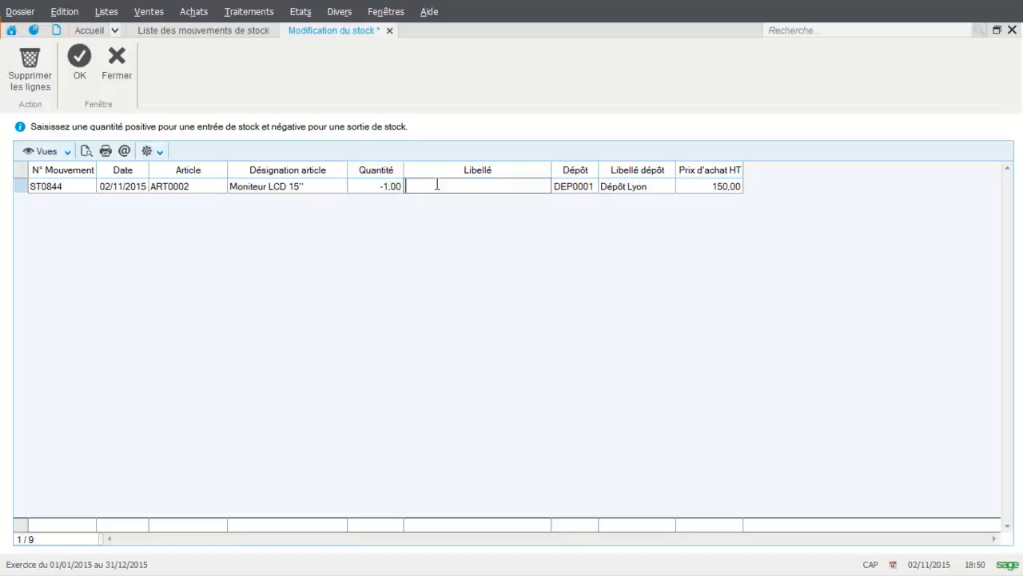
key("Caps_Lock")
type("Casse")
key("Tab")
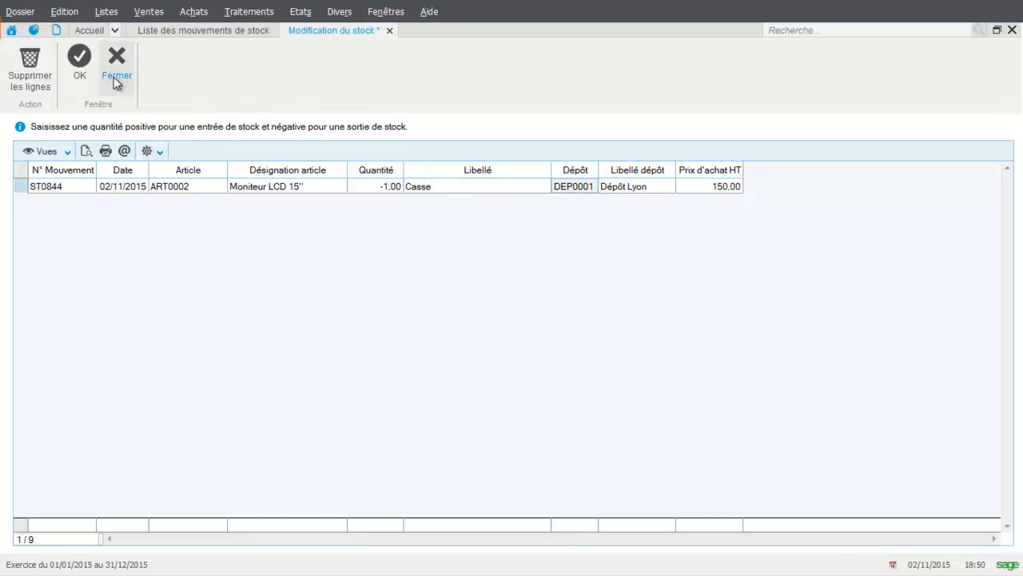
left_click(86, 72)
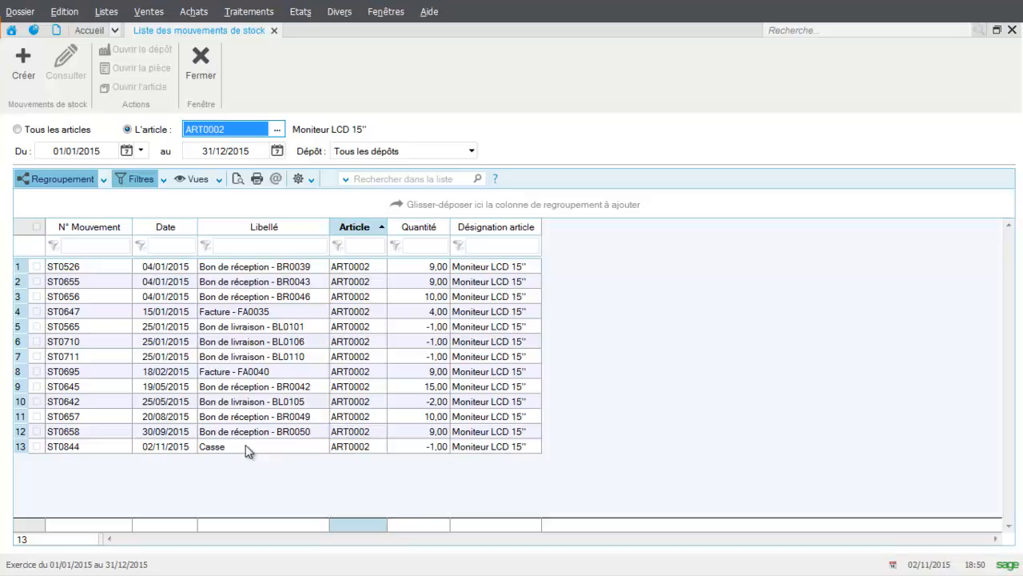
left_click(201, 79)
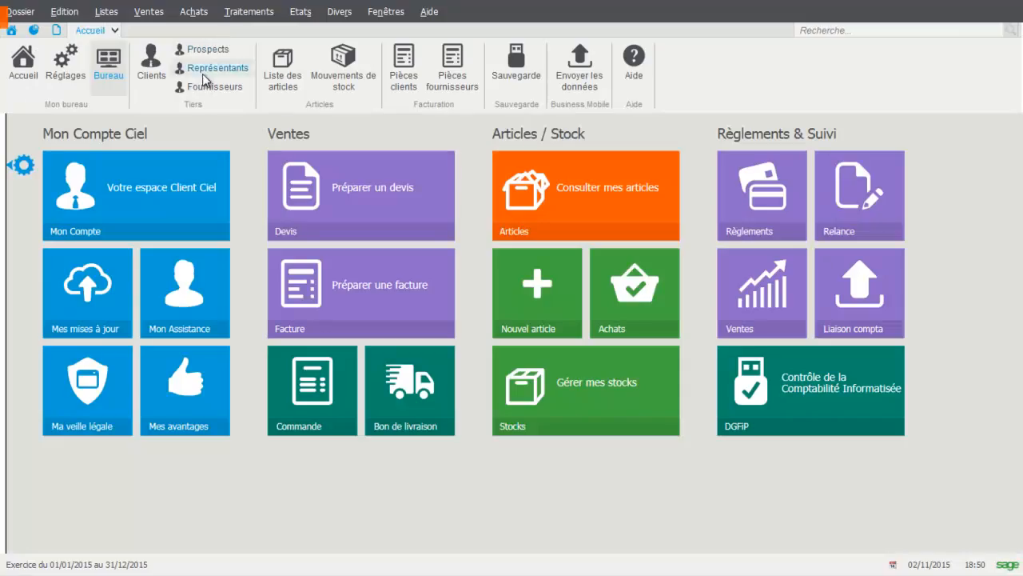
Step: Preview the Suivi des stocks report on screen with the Surstockage type, review the overstocked articles and close it
left_click(301, 13)
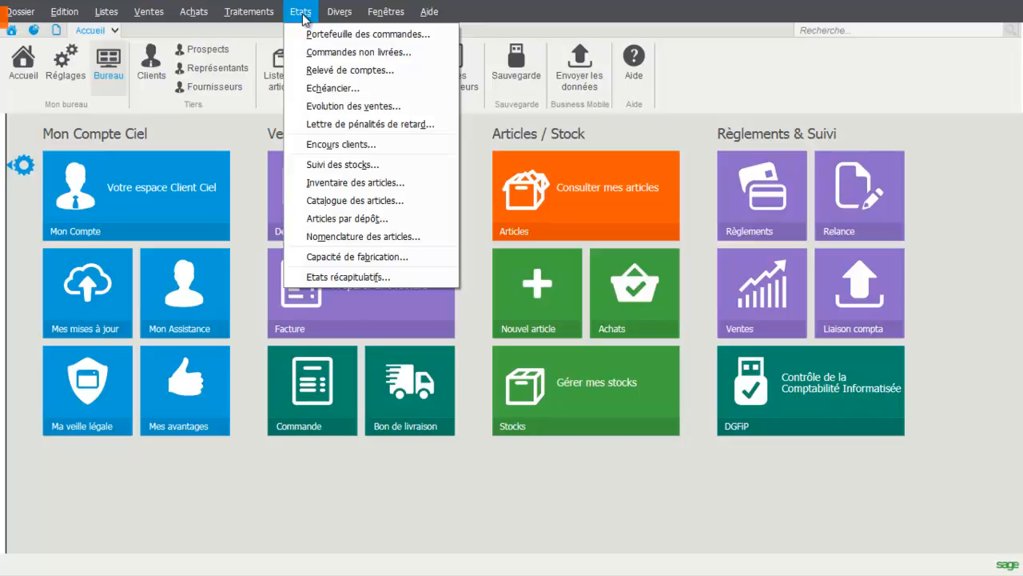
left_click(321, 166)
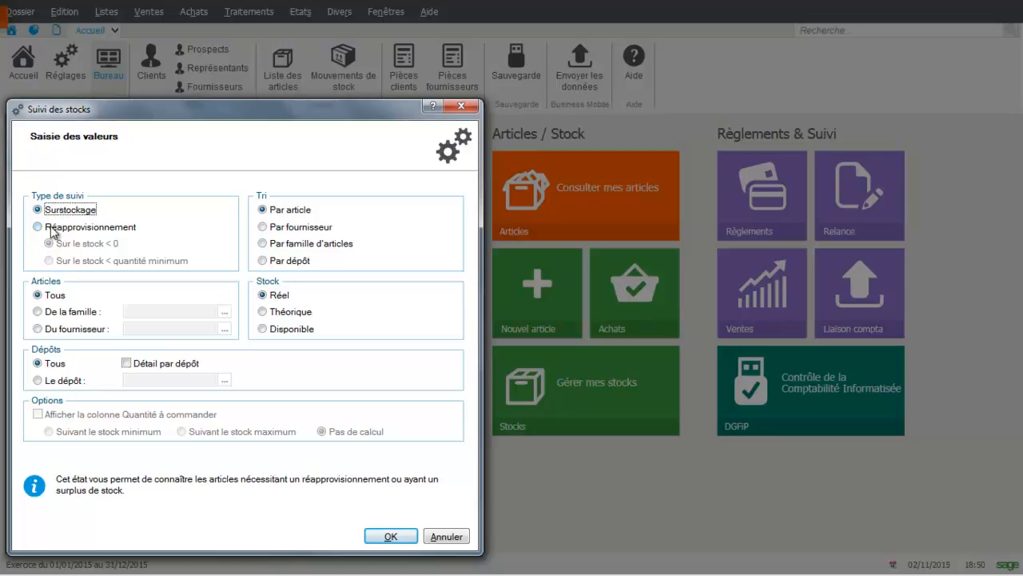
left_click(53, 228)
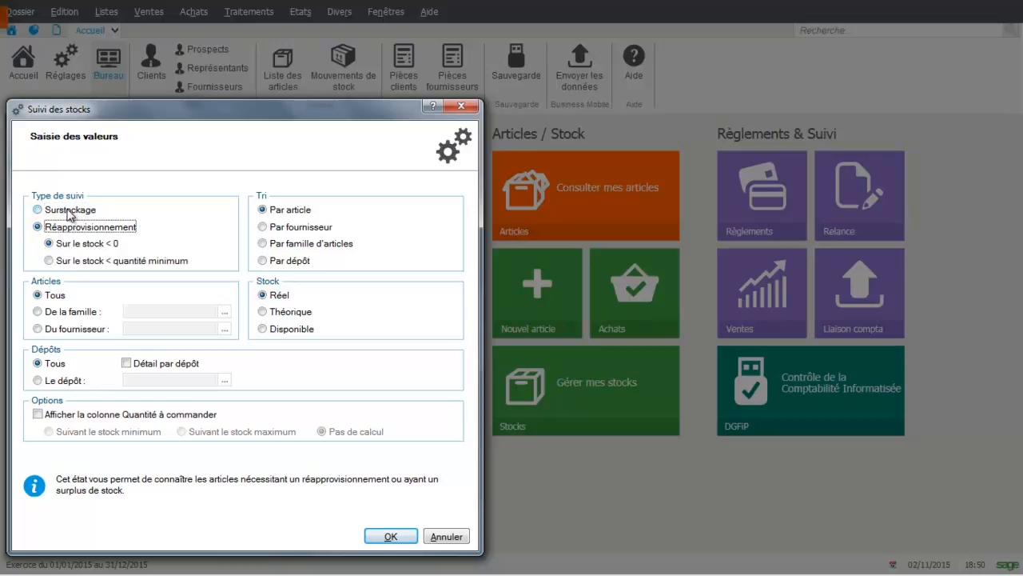
left_click(71, 210)
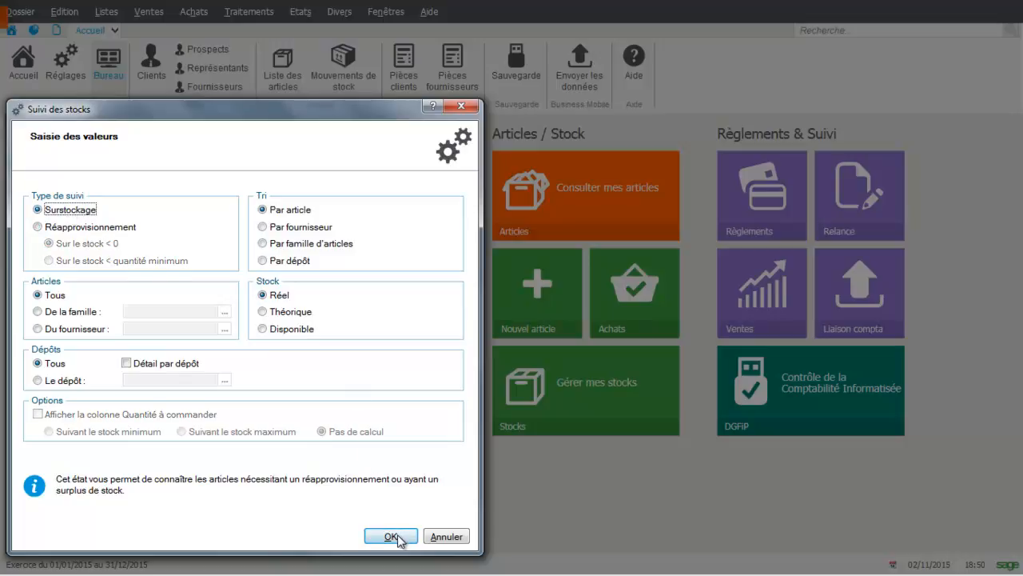
left_click(391, 536)
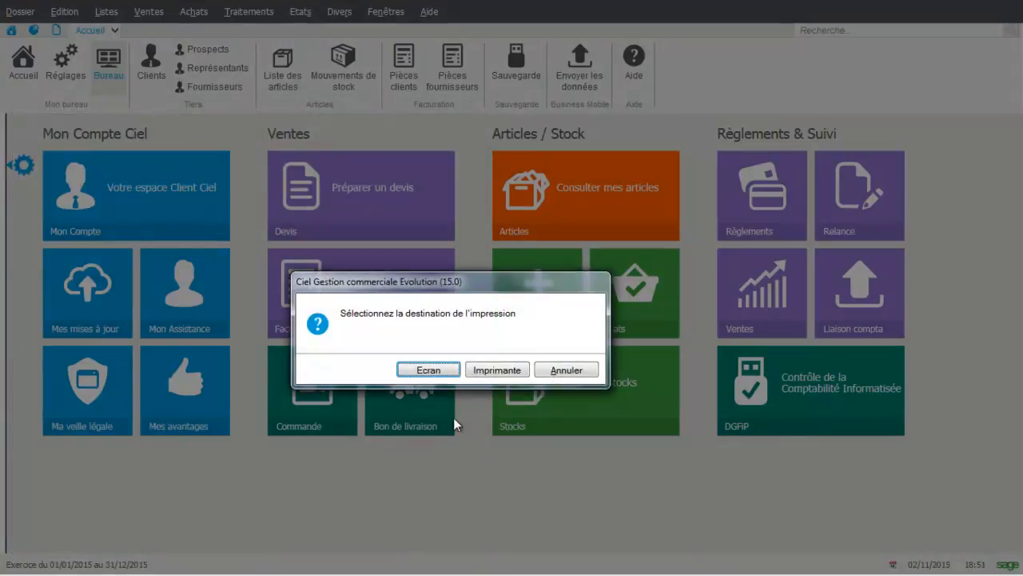
left_click(436, 371)
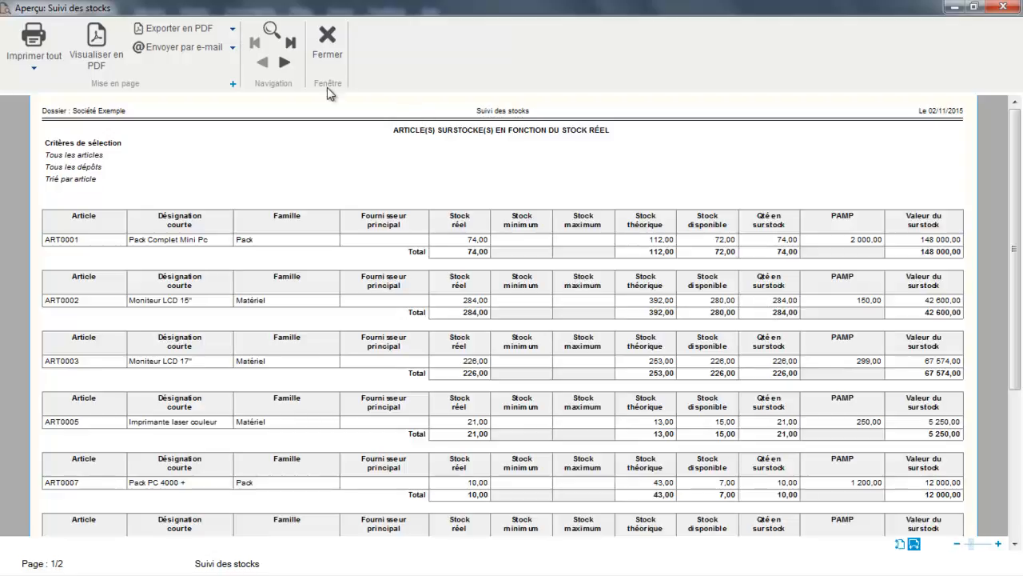
left_click(328, 40)
Step: Preview the Suivi des stocks report on screen for Réapprovisionnement on stock below 0, review it and close it
left_click(303, 14)
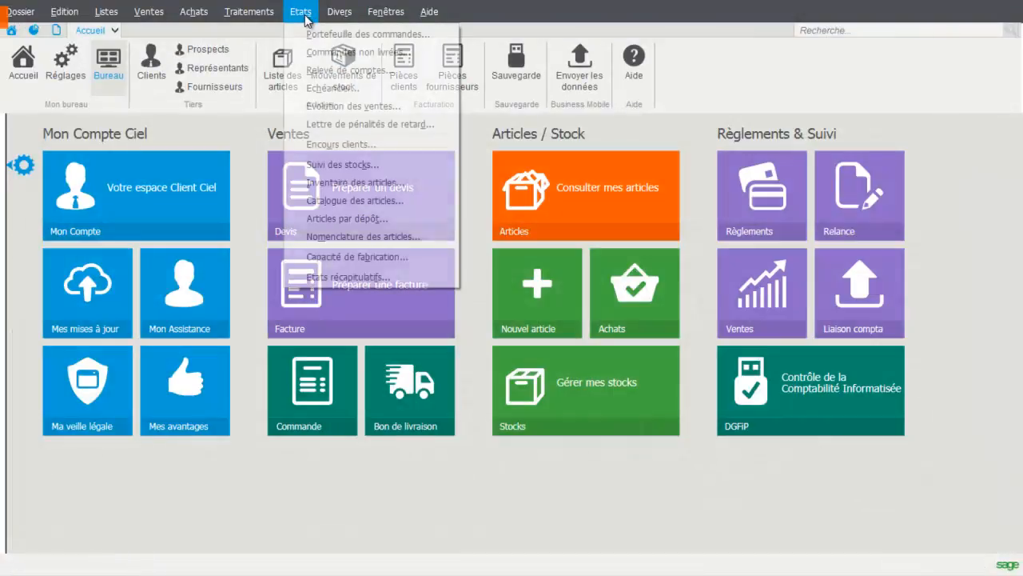
left_click(318, 171)
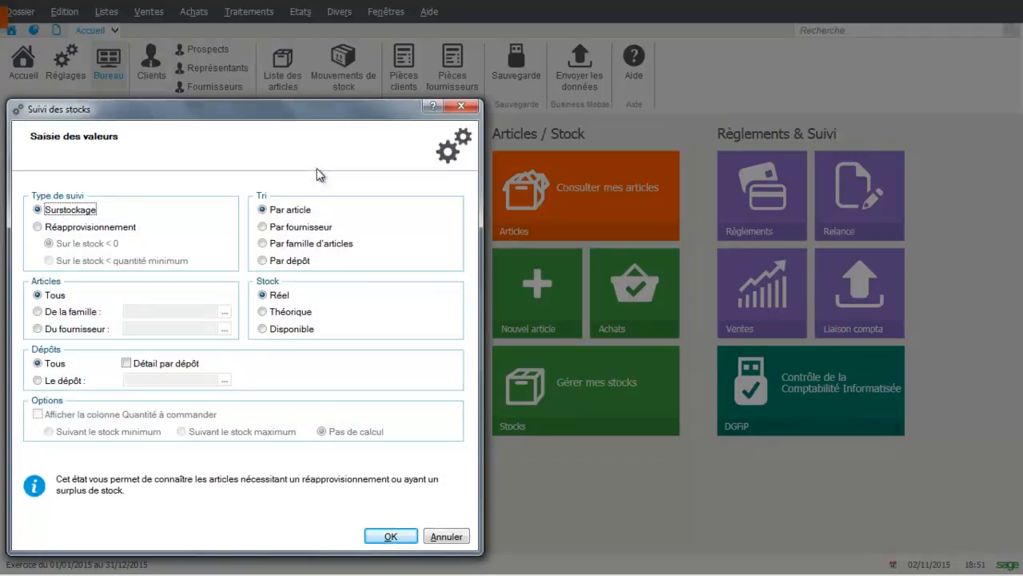
left_click(64, 231)
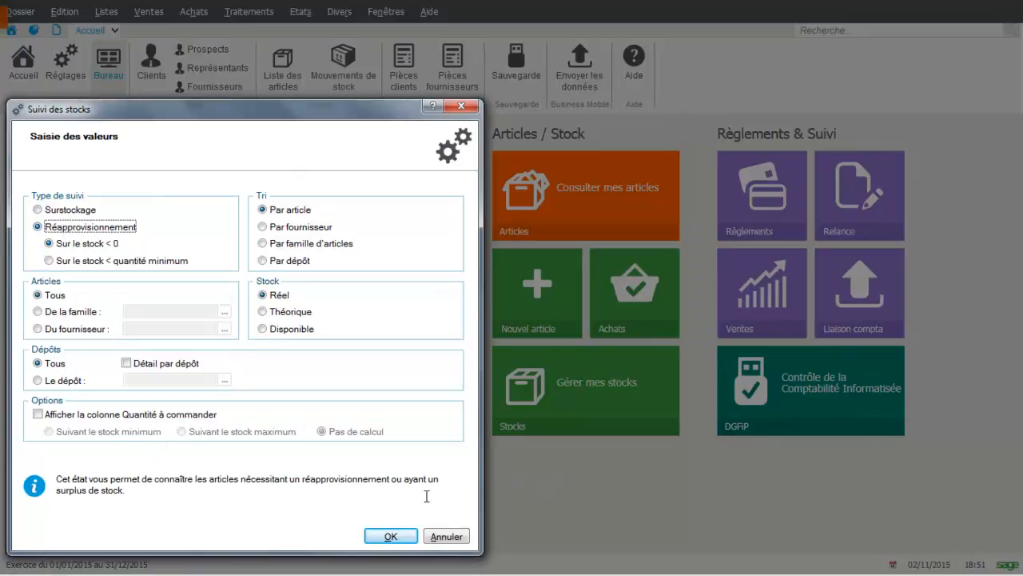
left_click(387, 536)
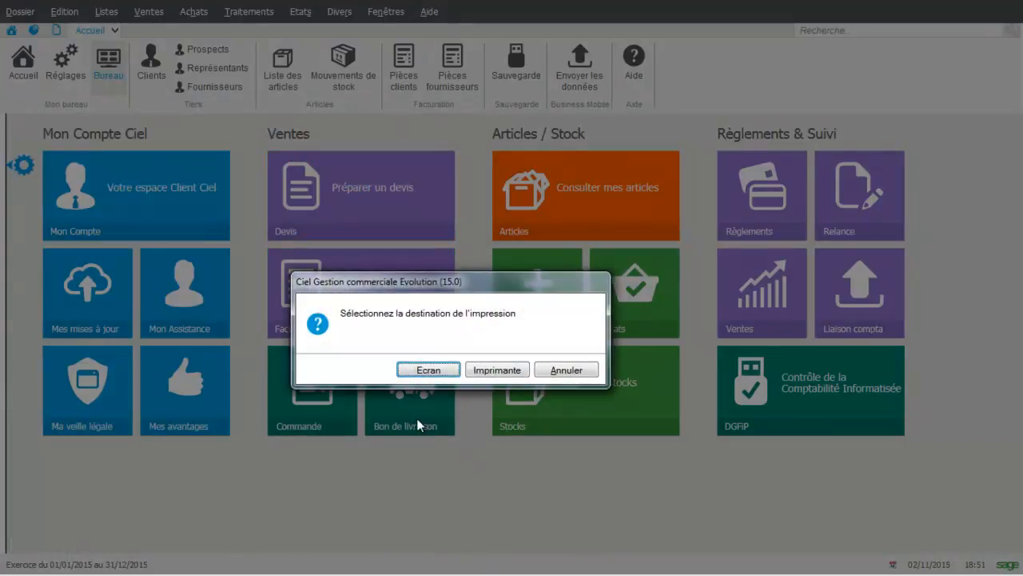
left_click(422, 370)
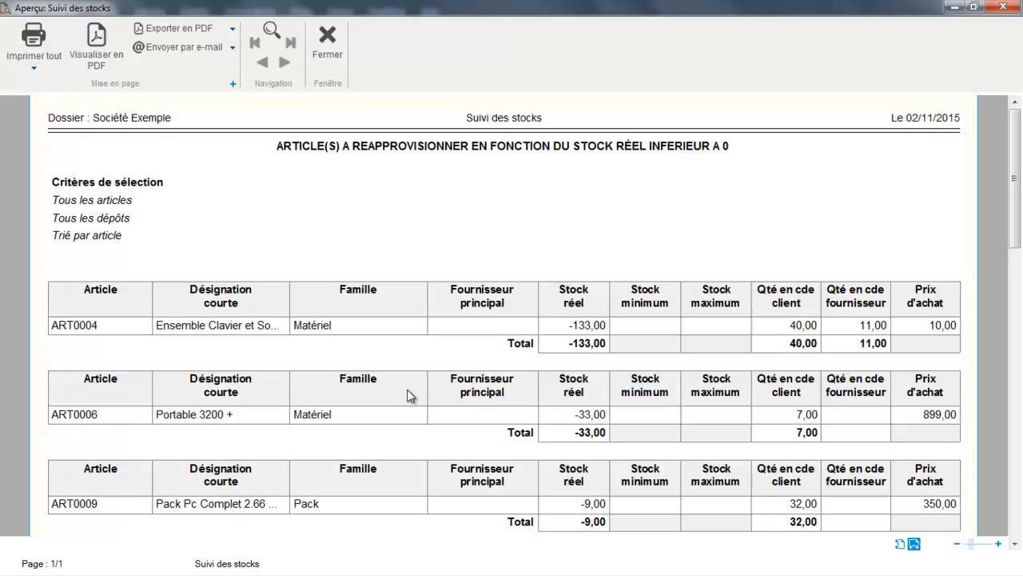
left_click(330, 53)
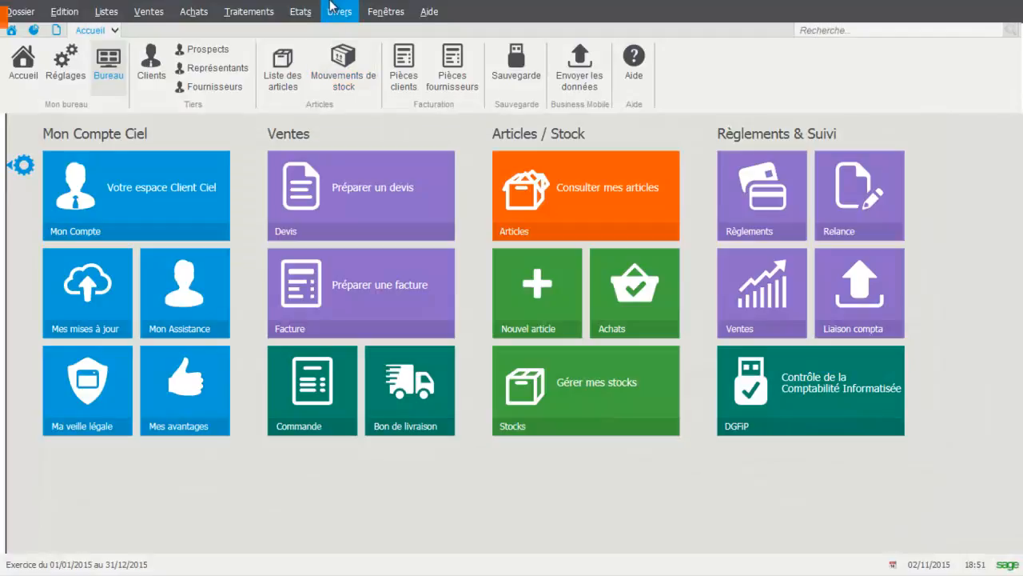
Step: Open the Suivi des stocks report settings again
left_click(301, 12)
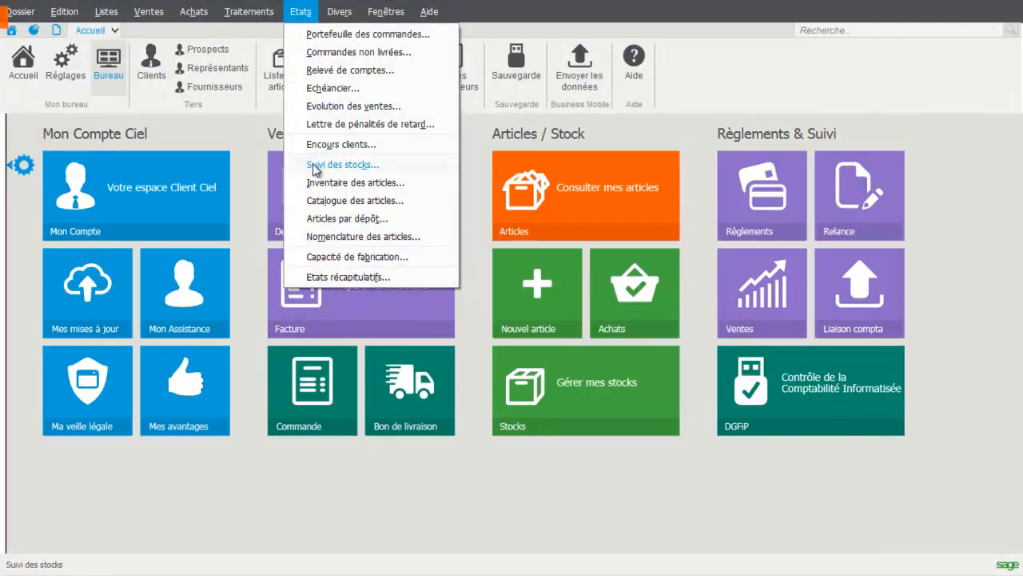